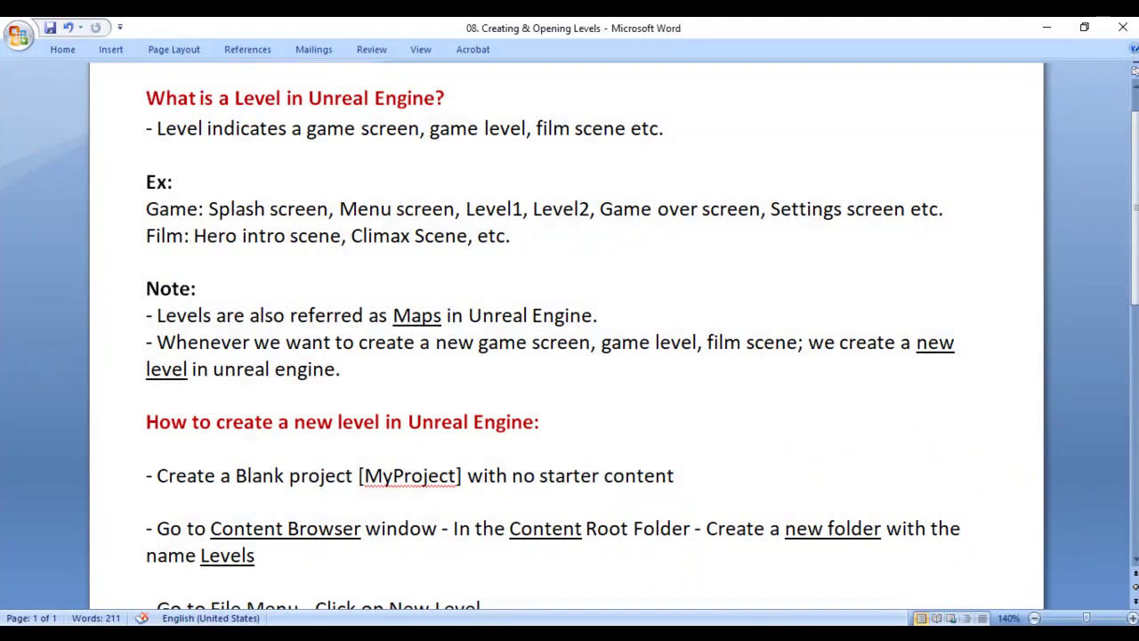
# Highlight the 'What is a Level in Unreal Engine?' heading and its game screen, game level and film scene examples
pyautogui.moveTo(145, 101); pyautogui.dragTo(436, 99)
pyautogui.click(445, 165)
pyautogui.moveTo(148, 98); pyautogui.dragTo(458, 98)
pyautogui.click(232, 173)
pyautogui.moveTo(308, 130); pyautogui.dragTo(676, 131)
pyautogui.click(449, 153)
pyautogui.click(587, 158)
pyautogui.click(685, 157)
pyautogui.click(741, 134)
pyautogui.moveTo(306, 130); pyautogui.dragTo(631, 130)
pyautogui.click(534, 130)
pyautogui.click(683, 143)
pyautogui.click(134, 182)
# Highlight the Game examples (Splash screen, Settings screen) and the Film examples (Hero intro, Climax scene)
pyautogui.moveTo(144, 209); pyautogui.dragTo(198, 208)
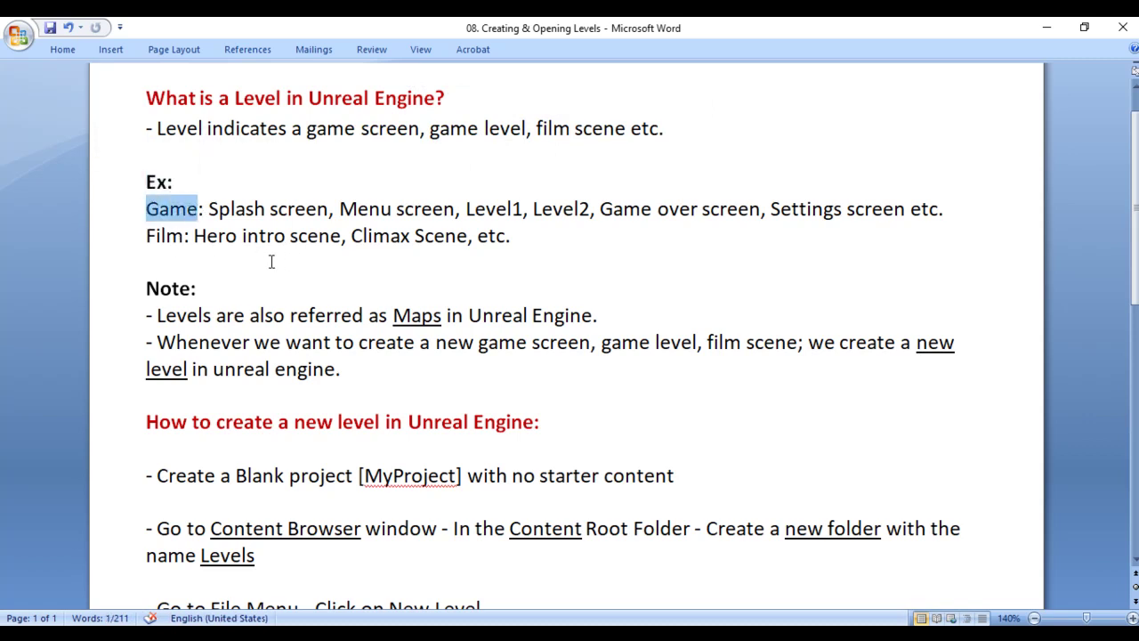
pyautogui.click(262, 260)
pyautogui.moveTo(209, 209); pyautogui.dragTo(657, 208)
pyautogui.click(465, 209)
pyautogui.click(559, 232)
pyautogui.click(614, 251)
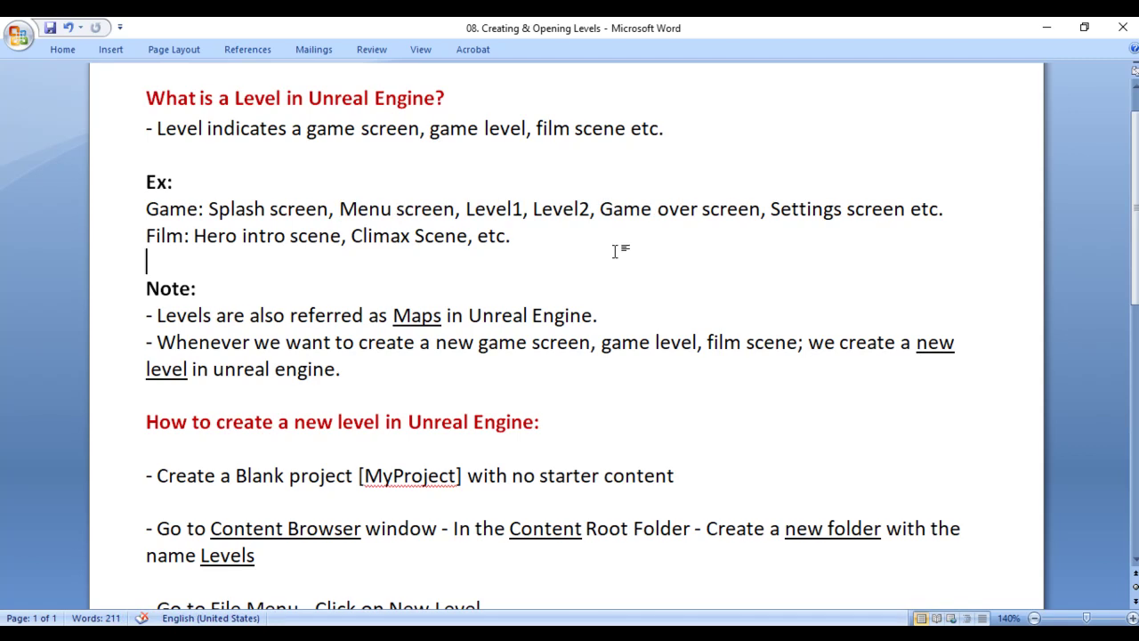
pyautogui.moveTo(771, 208); pyautogui.dragTo(899, 249)
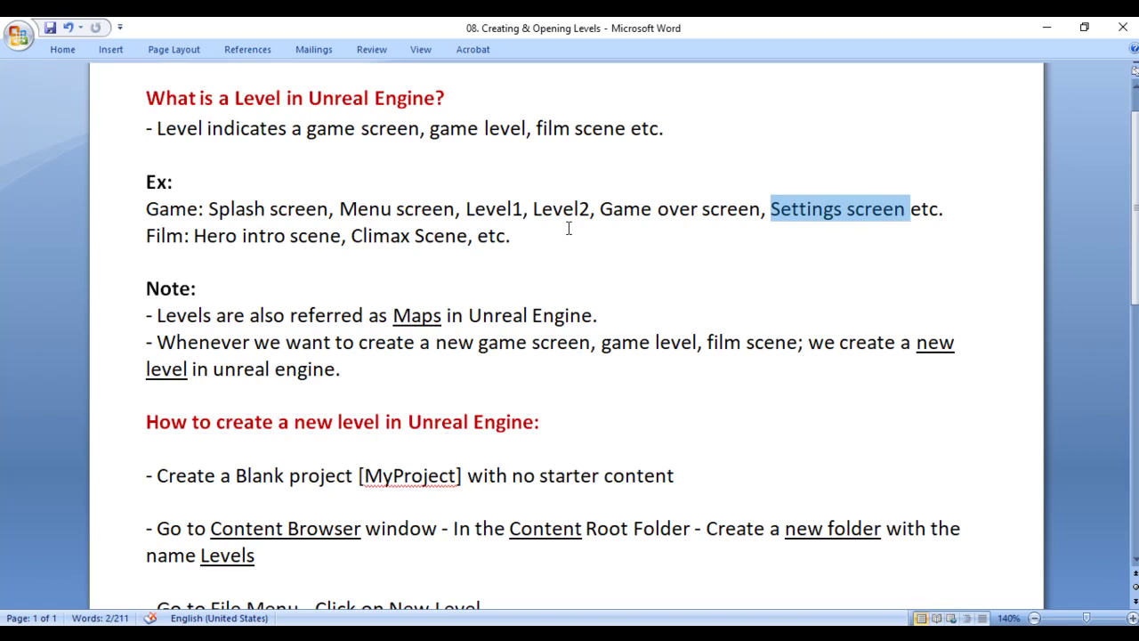
pyautogui.moveTo(148, 244); pyautogui.dragTo(467, 239)
pyautogui.click(235, 266)
pyautogui.click(391, 265)
pyautogui.click(531, 254)
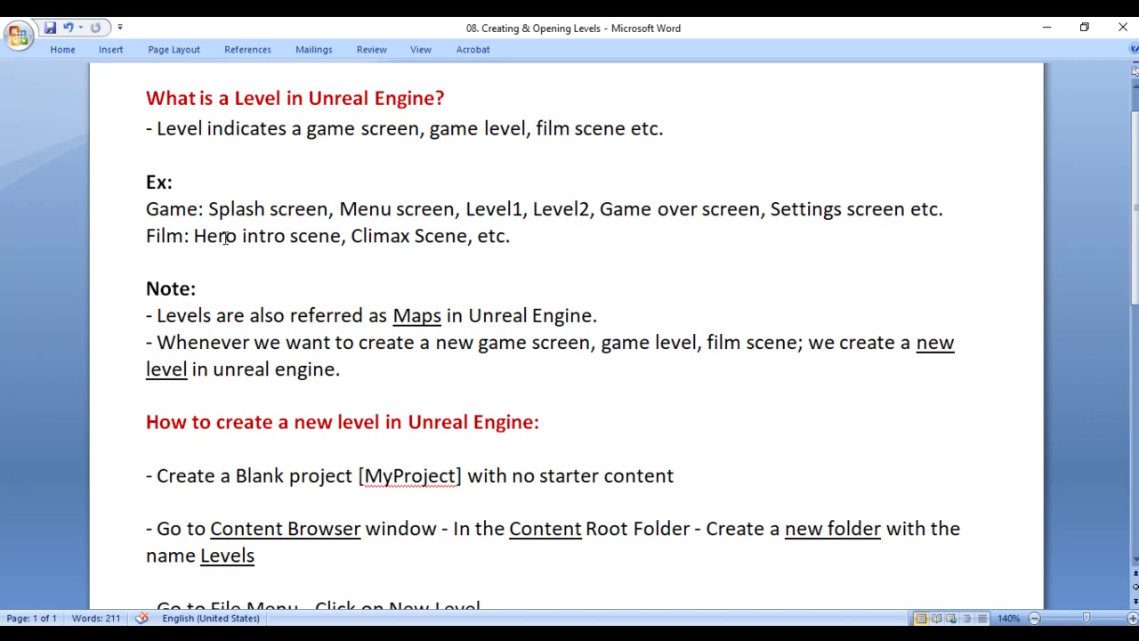
pyautogui.click(595, 242)
pyautogui.moveTo(236, 208); pyautogui.dragTo(392, 208)
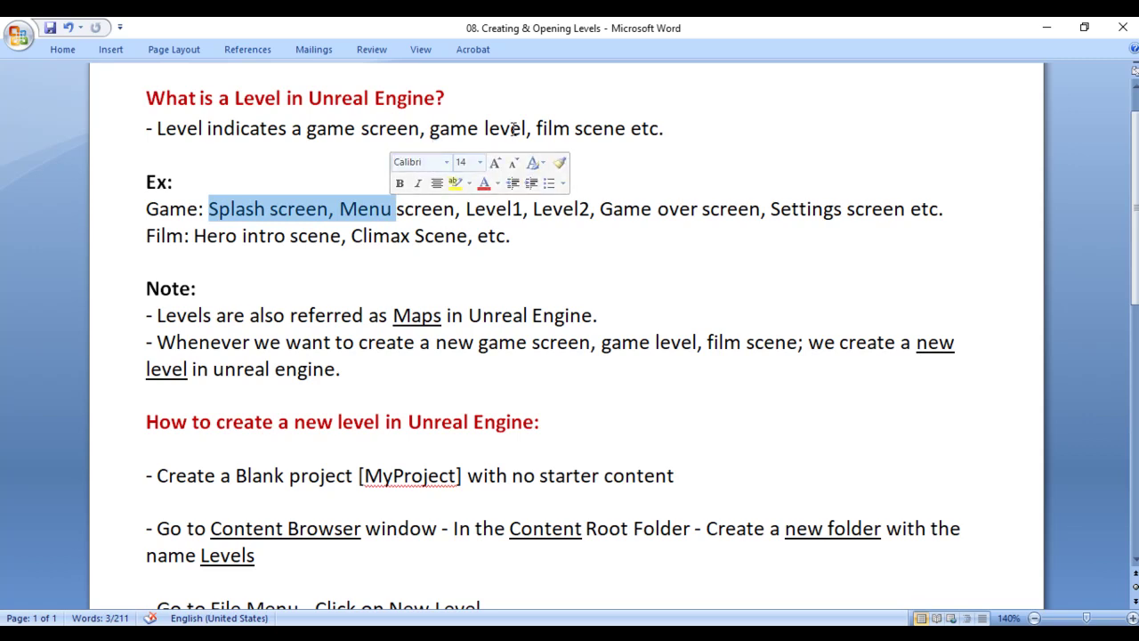
pyautogui.click(583, 241)
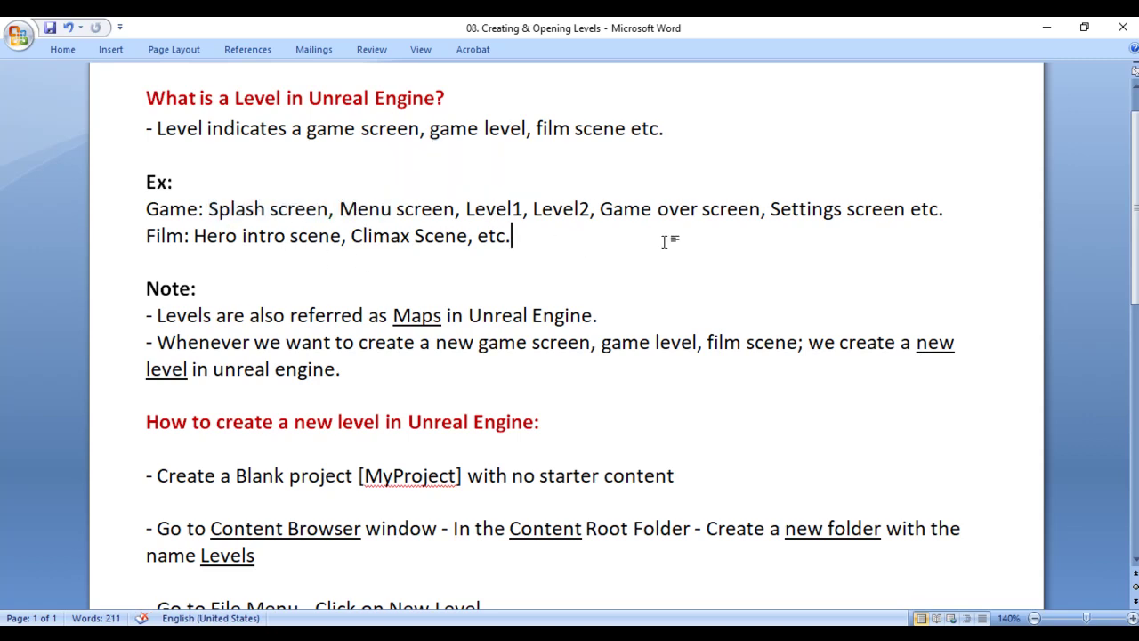
# Highlight the note about Maps and the note on a level in Unreal Engine
pyautogui.moveTo(226, 275); pyautogui.dragTo(385, 315)
pyautogui.doubleClick(416, 315)
pyautogui.tripleClick(560, 317)
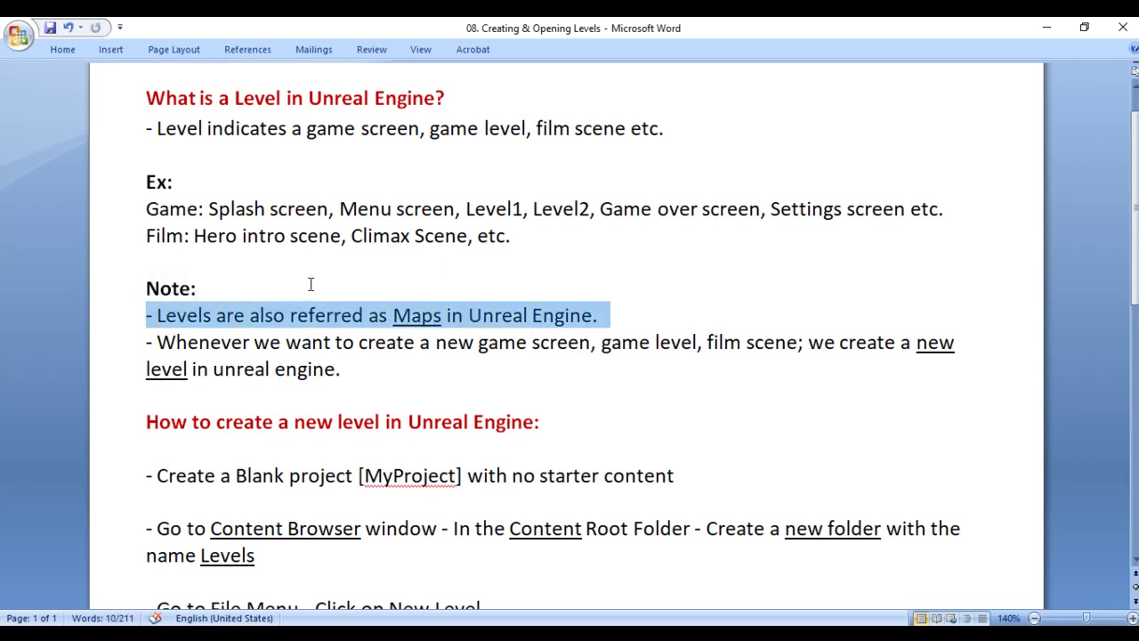
pyautogui.click(613, 319)
pyautogui.moveTo(148, 342); pyautogui.dragTo(356, 343)
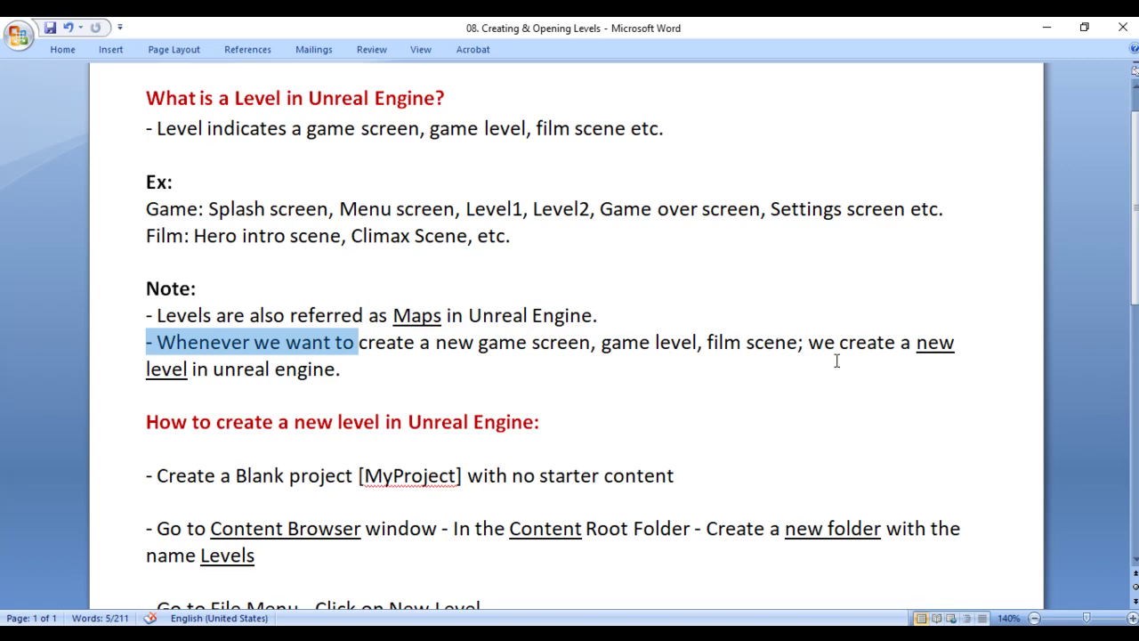
pyautogui.moveTo(153, 371); pyautogui.dragTo(336, 372)
pyautogui.click(435, 378)
pyautogui.moveTo(158, 374); pyautogui.dragTo(414, 375)
pyautogui.click(414, 375)
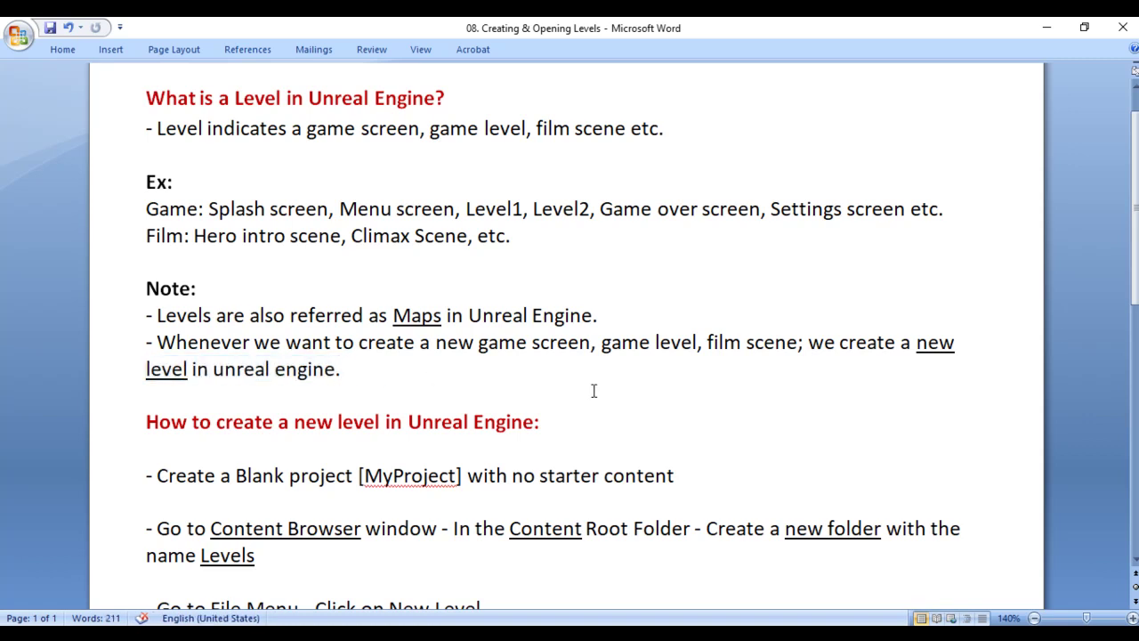
# Highlight the 'How to create a new level' heading and the Blank project step, then minimize Word
pyautogui.moveTo(152, 424); pyautogui.dragTo(603, 428)
pyautogui.click(603, 428)
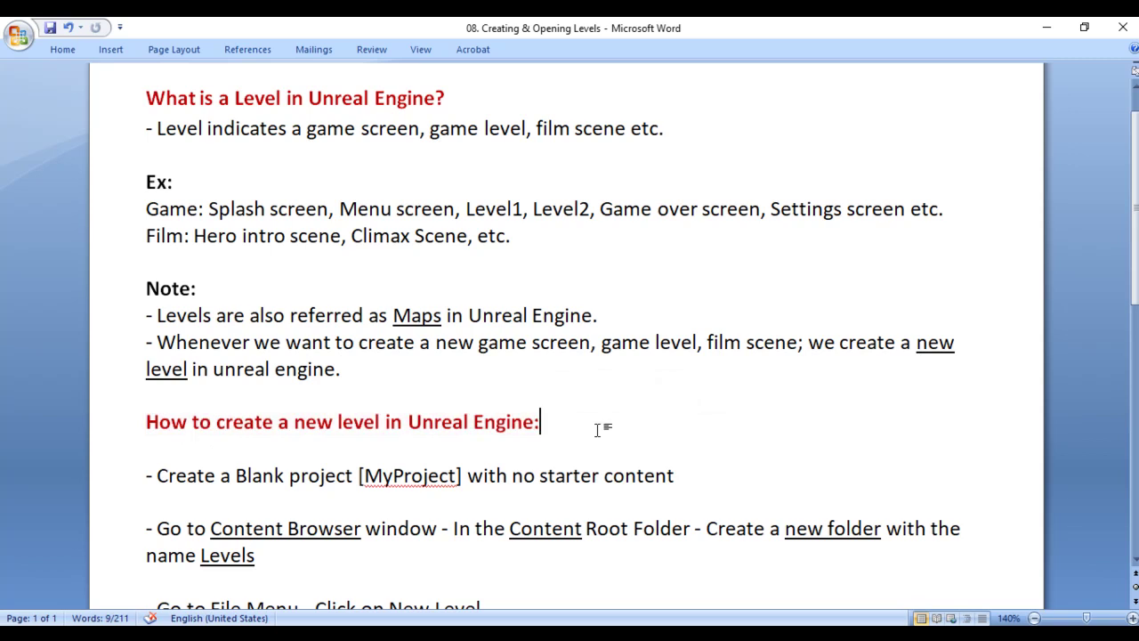
pyautogui.moveTo(148, 476); pyautogui.dragTo(356, 476)
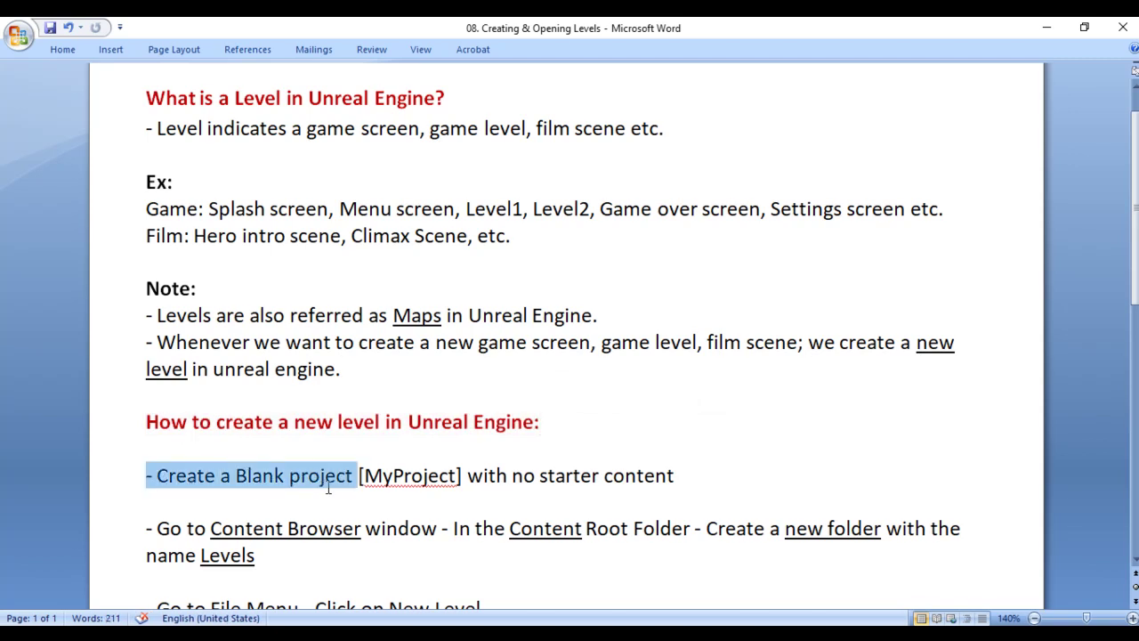
pyautogui.click(488, 477)
pyautogui.moveTo(488, 475); pyautogui.dragTo(723, 475)
pyautogui.click(722, 475)
pyautogui.click(1050, 29)
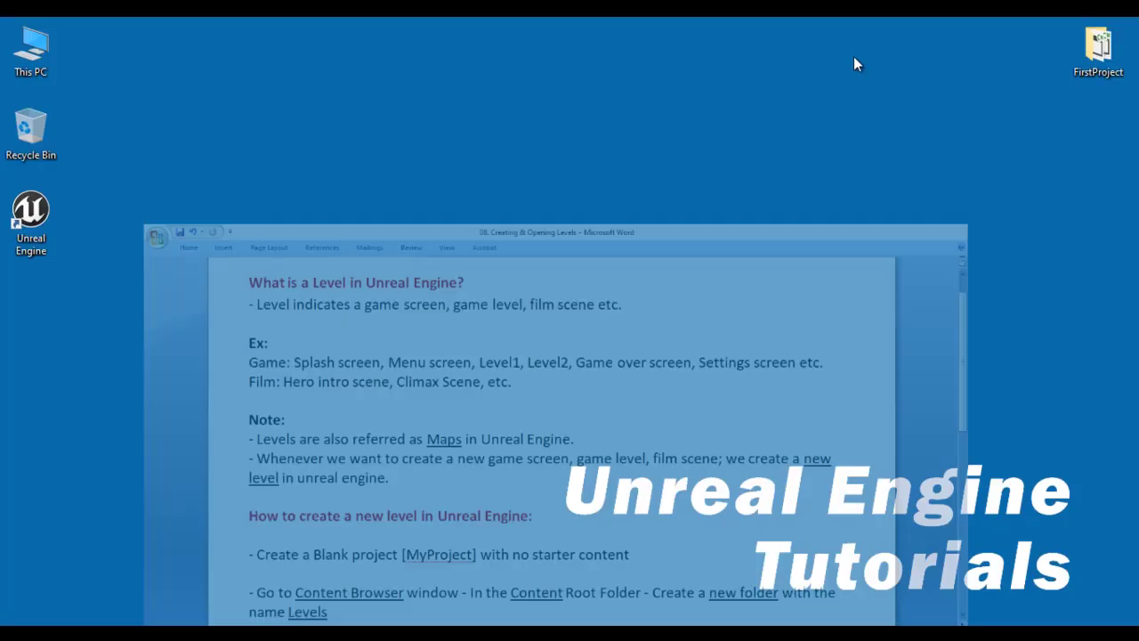
# Launch Unreal Engine and create a Games > Blank project named MyProject with no starter content
pyautogui.doubleClick(39, 212)
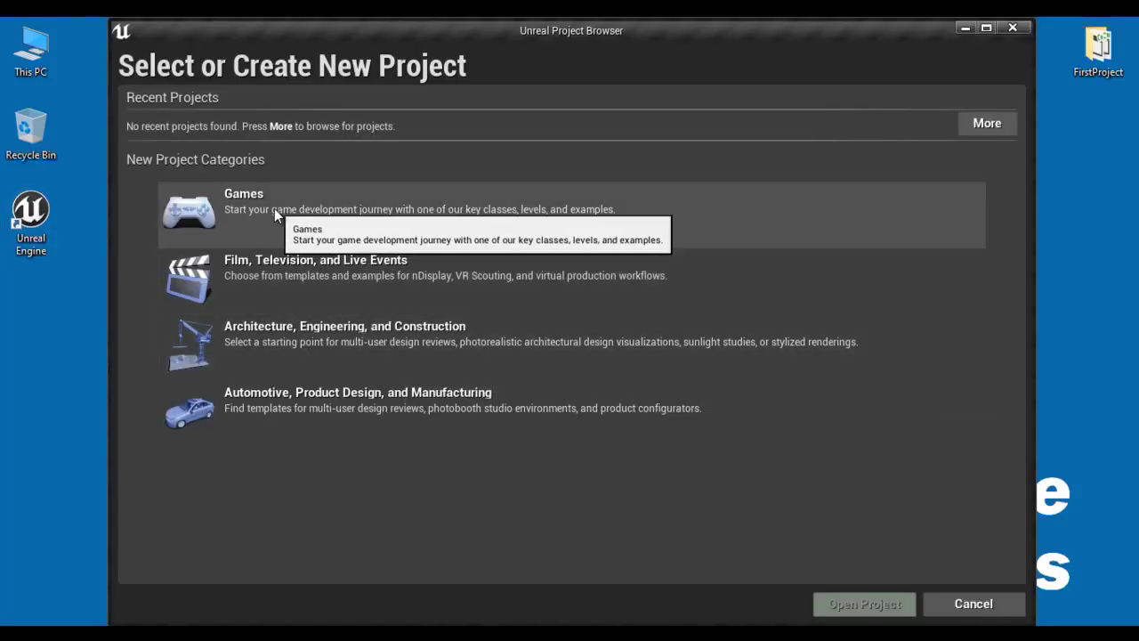
pyautogui.click(270, 204)
pyautogui.click(742, 606)
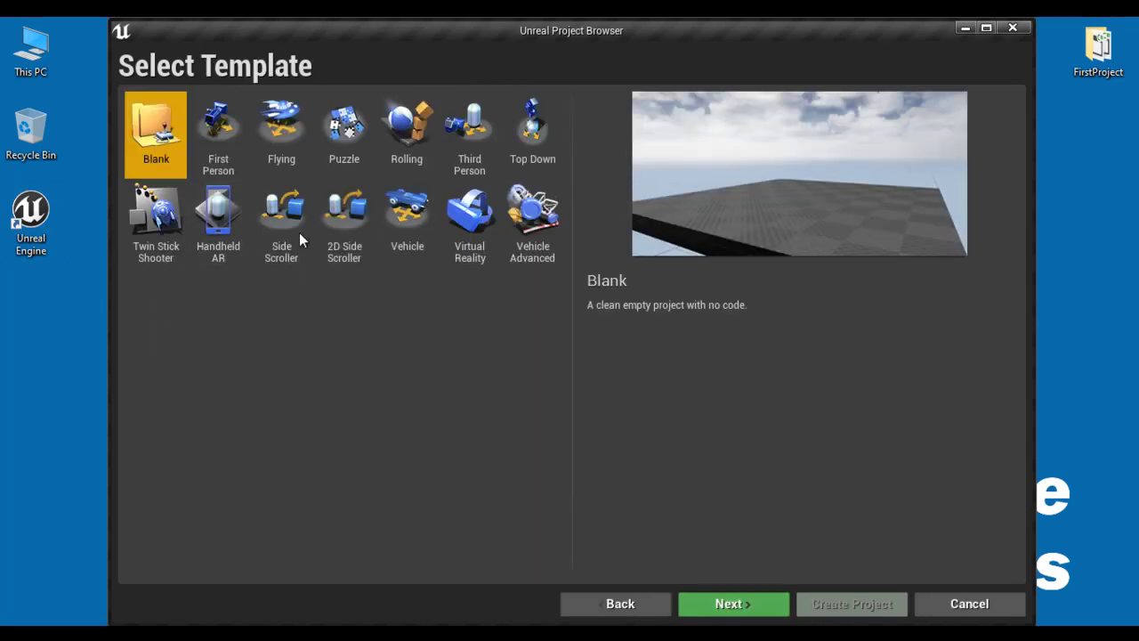
pyautogui.click(737, 605)
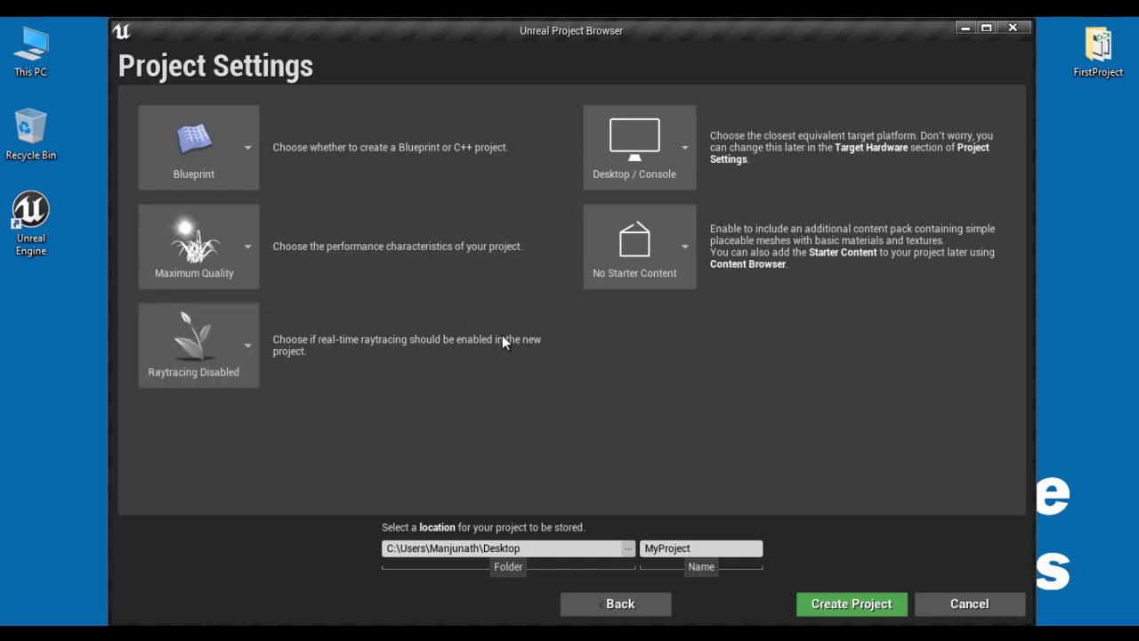
pyautogui.doubleClick(712, 548)
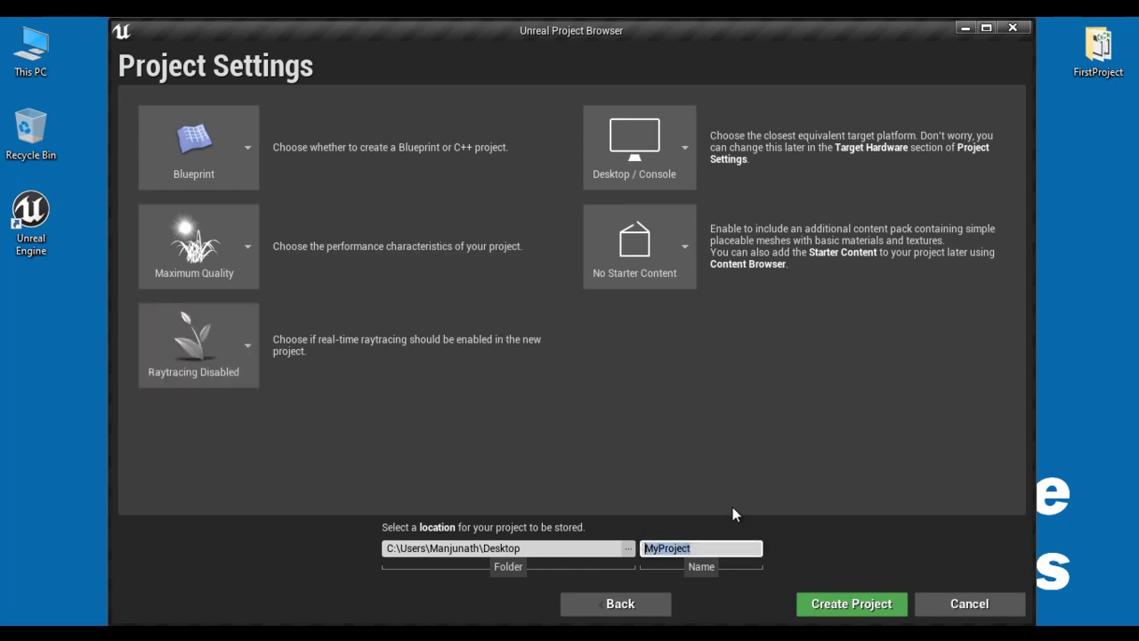
pyautogui.click(543, 549)
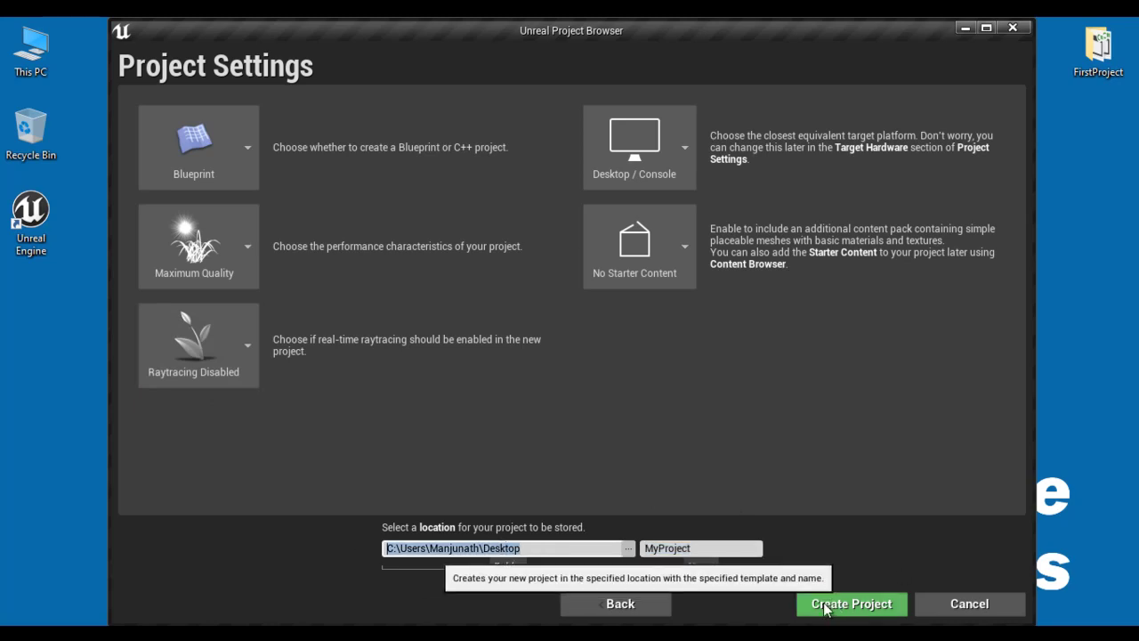
pyautogui.click(857, 604)
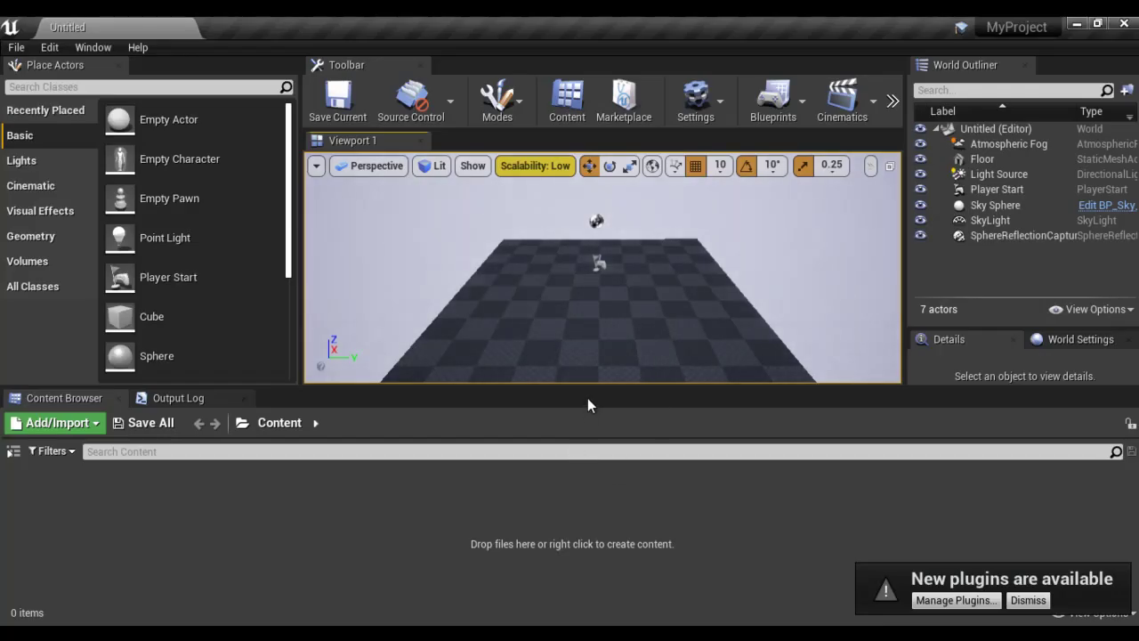
# Select the Atmospheric Fog, Floor, Light Source and Player Start actors in the default level
pyautogui.moveTo(591, 391); pyautogui.dragTo(593, 437)
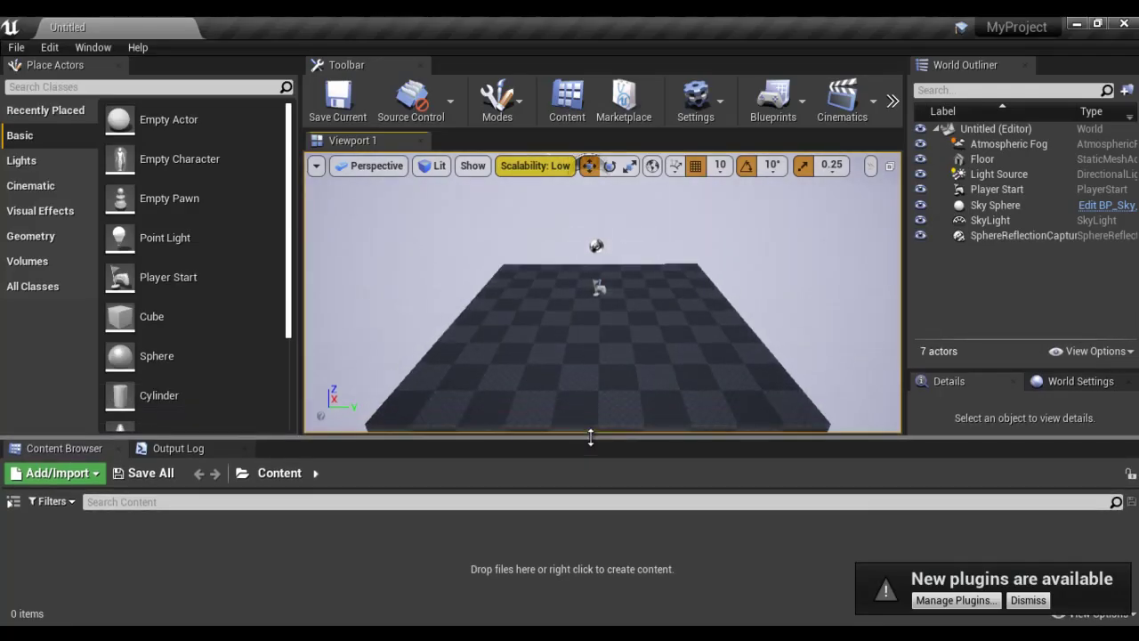
pyautogui.click(1029, 600)
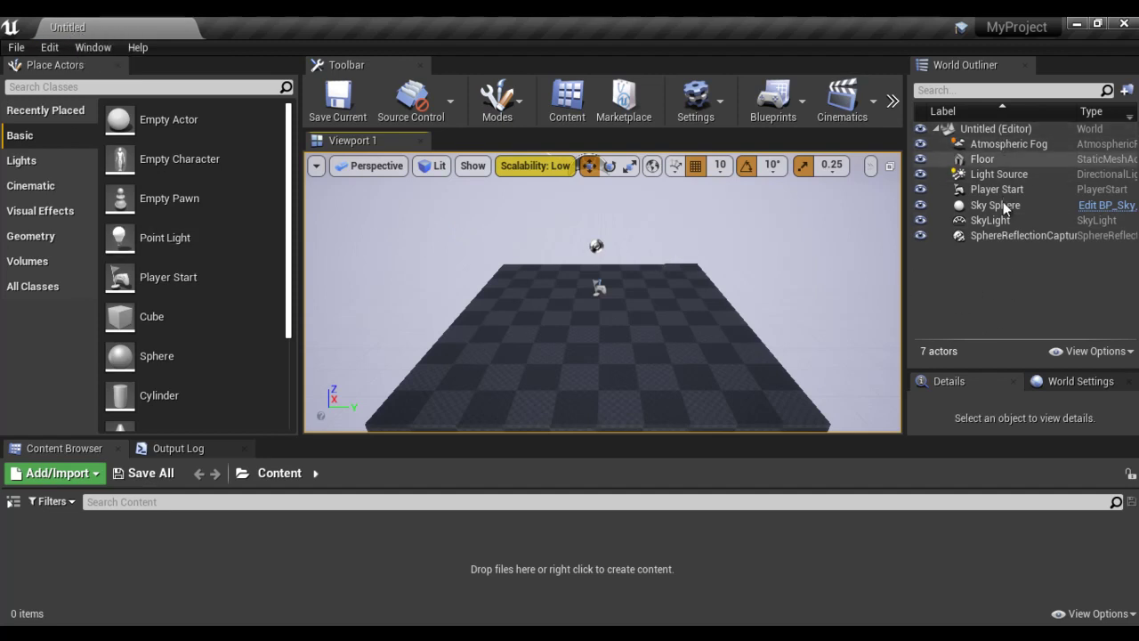
pyautogui.click(1010, 145)
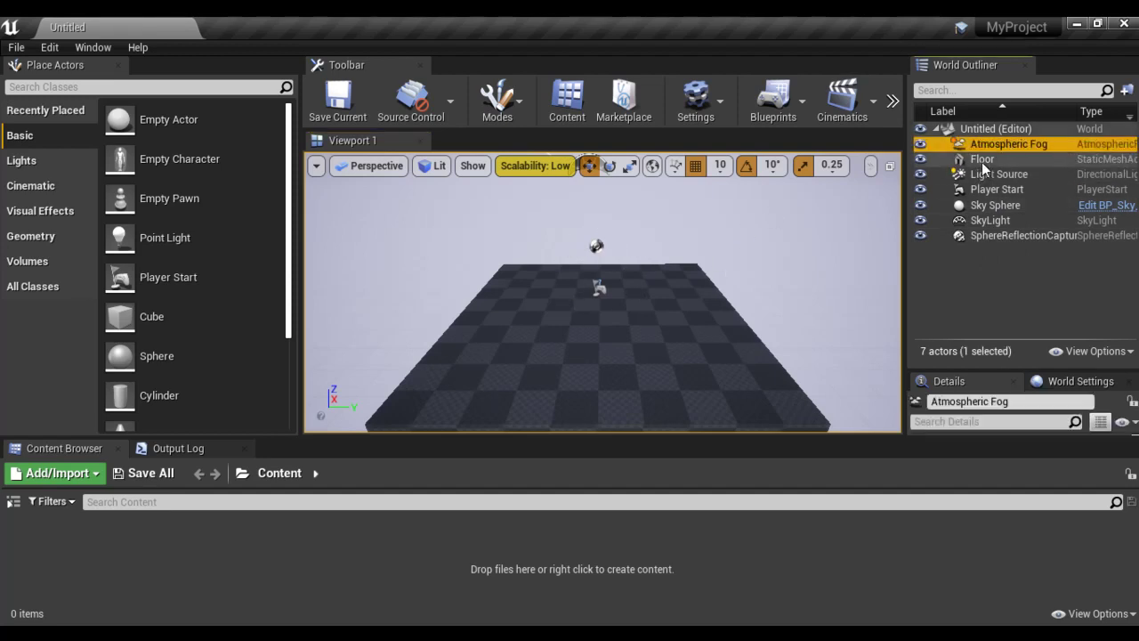
pyautogui.click(712, 311)
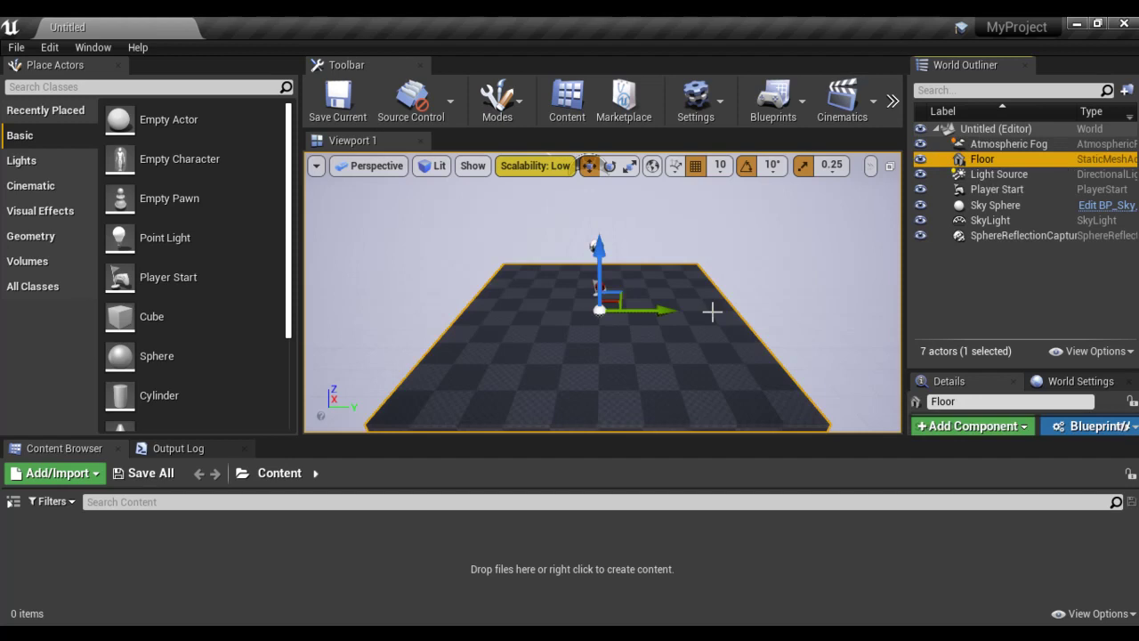
pyautogui.click(995, 175)
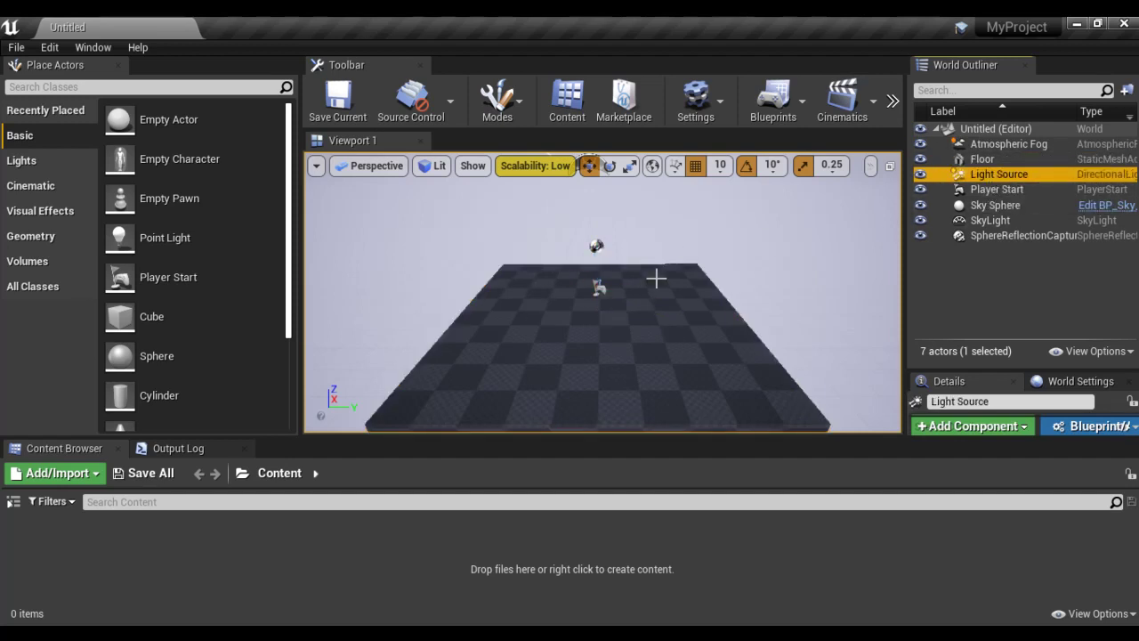
pyautogui.scroll(-3, 656, 278)
pyautogui.scroll(-3, 656, 278)
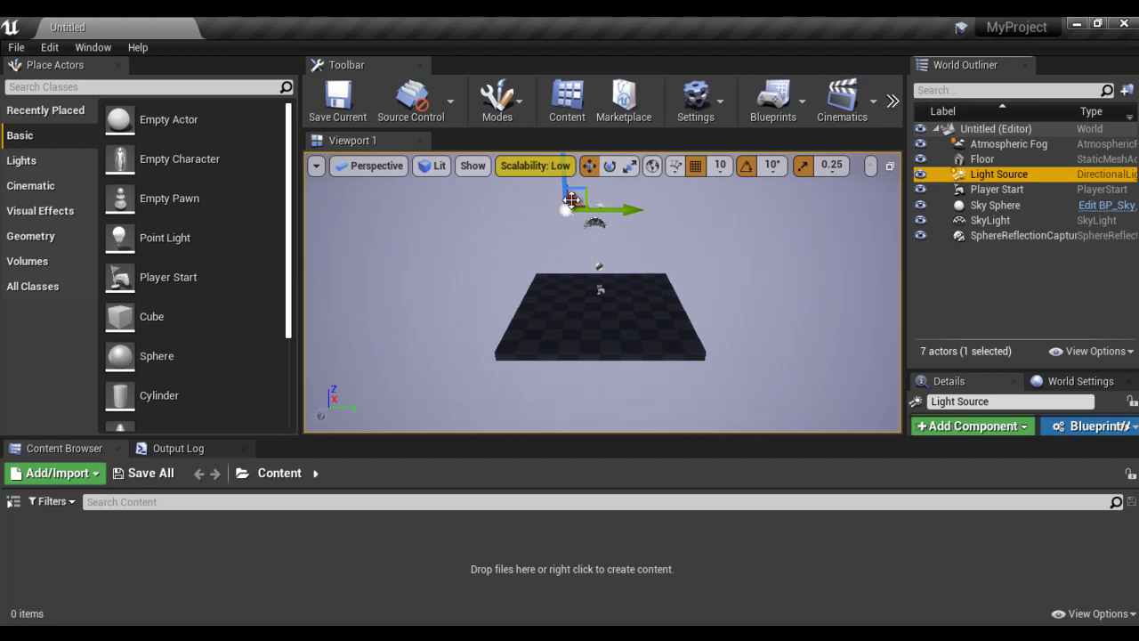
pyautogui.click(999, 189)
# Toggle Sky Sphere visibility, inspect SkyLight and SphereReflectionCapture, and tilt the view down at the floor
pyautogui.scroll(5, 633, 330)
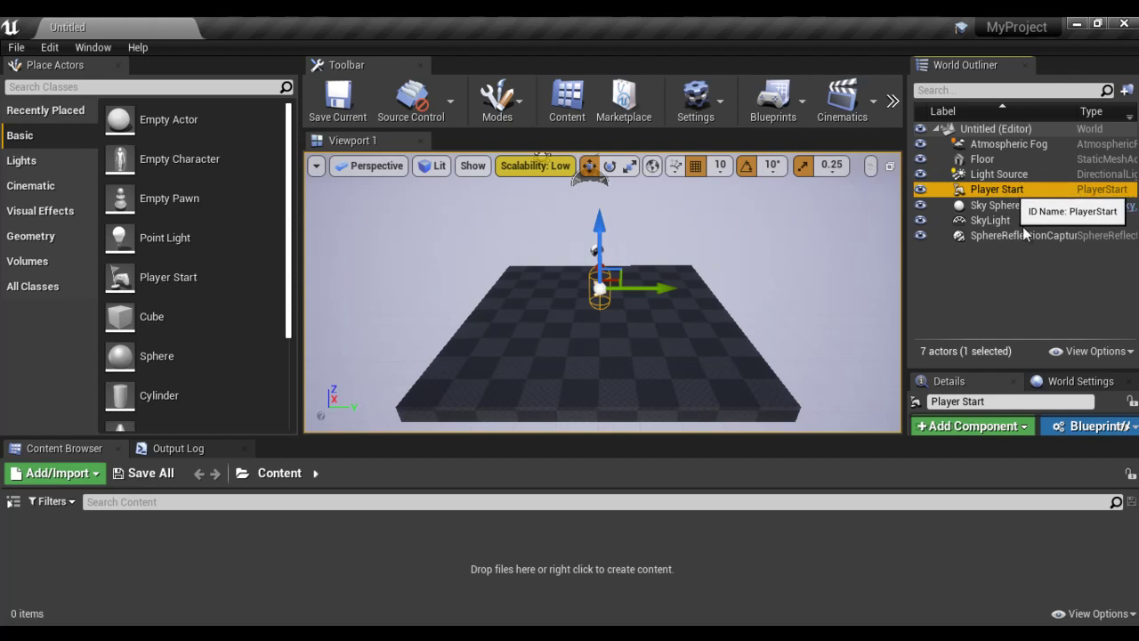
pyautogui.click(1004, 205)
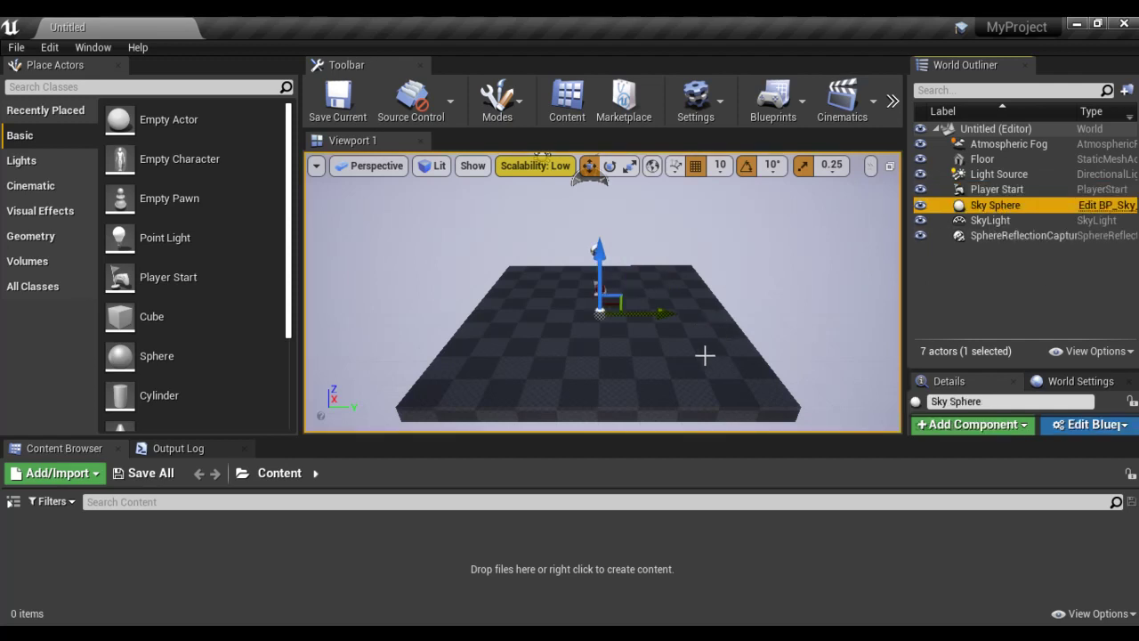
pyautogui.keyDown('alt'); pyautogui.moveTo(712, 361); pyautogui.dragTo(660, 341); pyautogui.keyUp('alt')
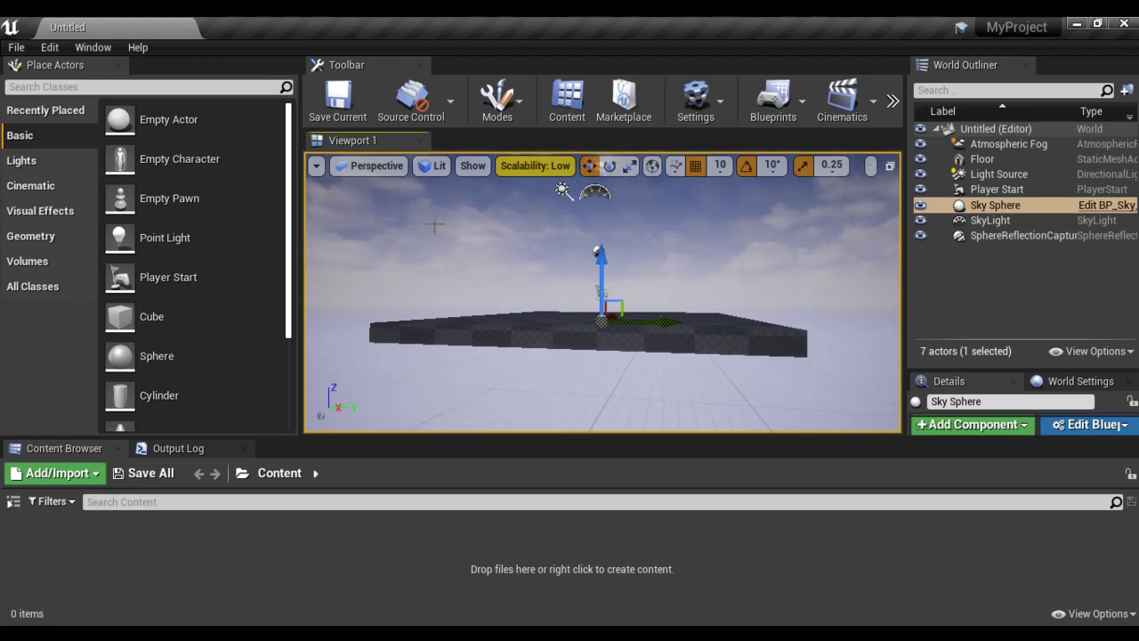
pyautogui.click(922, 208)
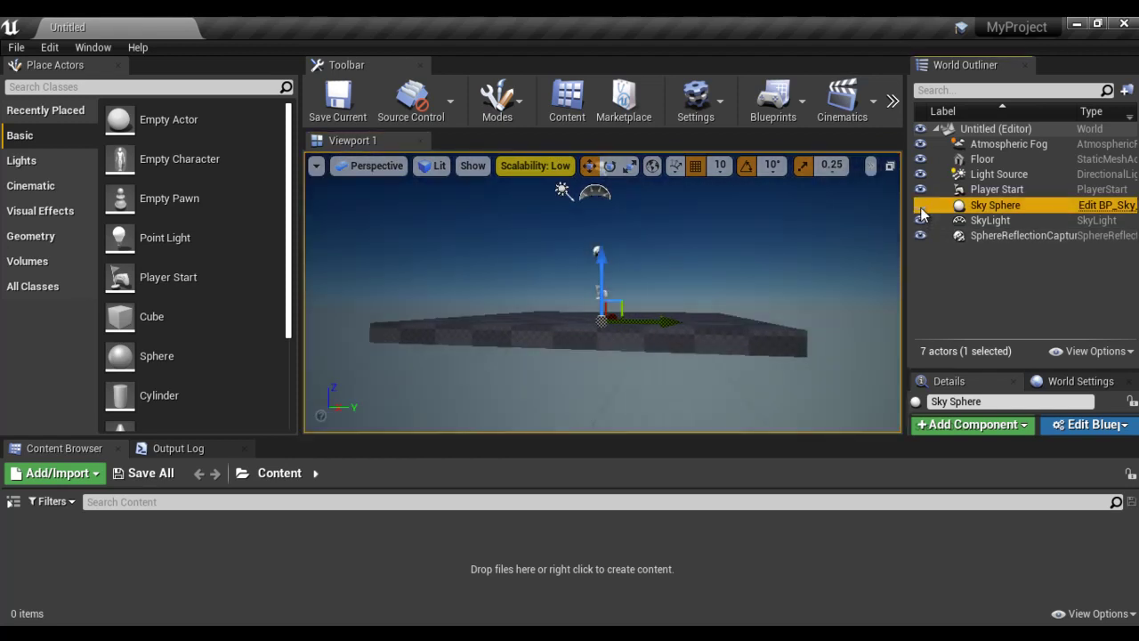
pyautogui.click(922, 207)
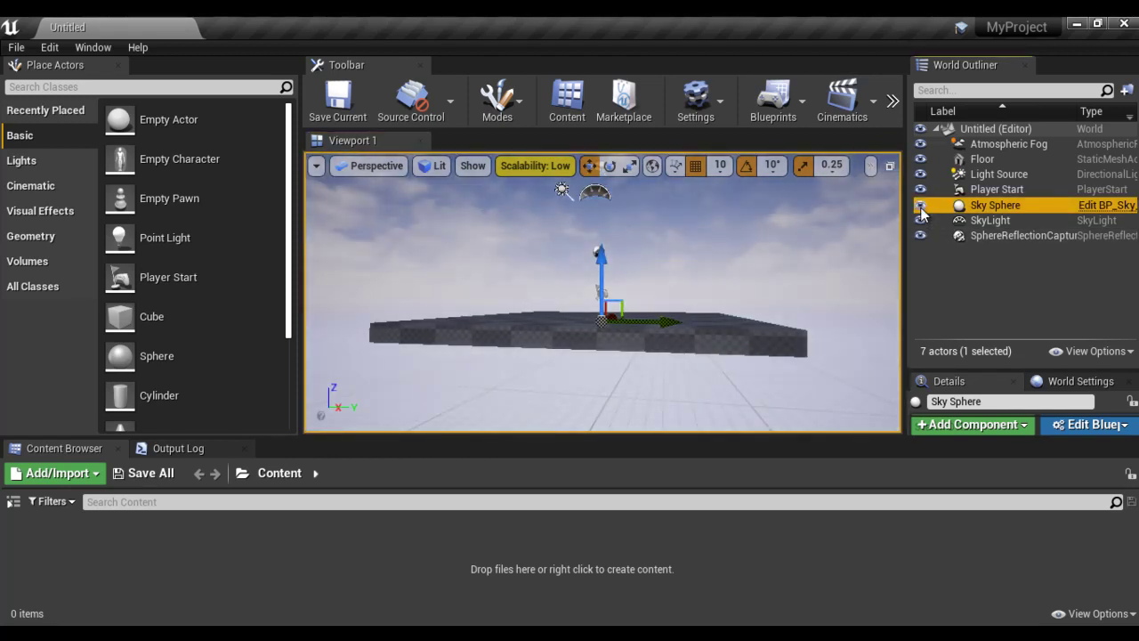
pyautogui.keyDown('alt'); pyautogui.moveTo(676, 295); pyautogui.dragTo(722, 285); pyautogui.keyUp('alt')
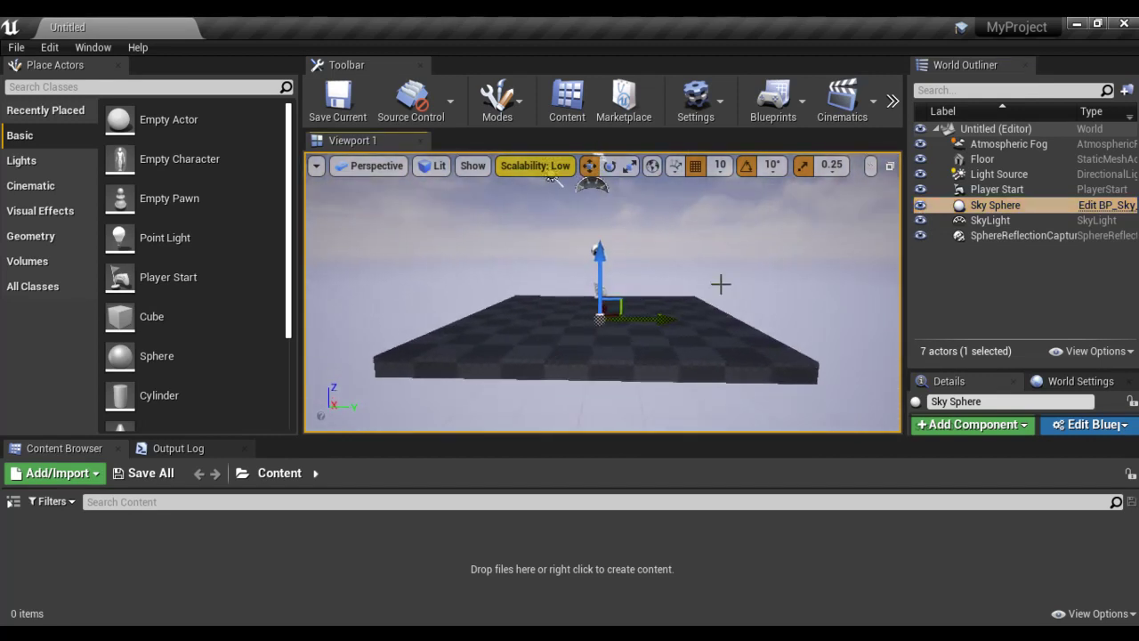
pyautogui.click(1011, 206)
pyautogui.click(1004, 222)
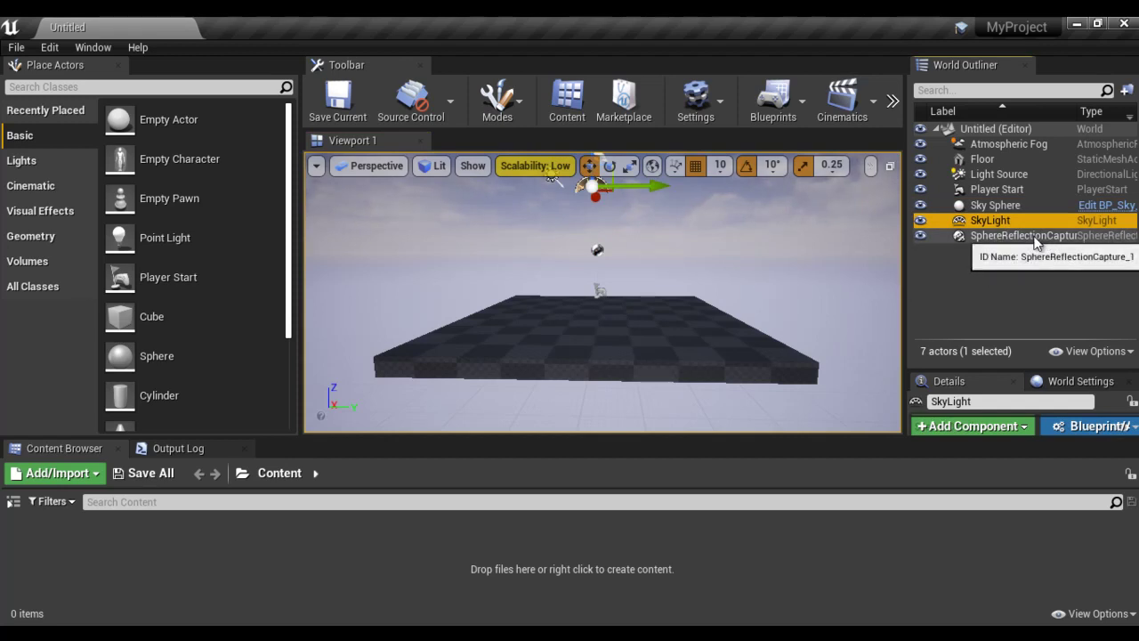
pyautogui.click(1002, 236)
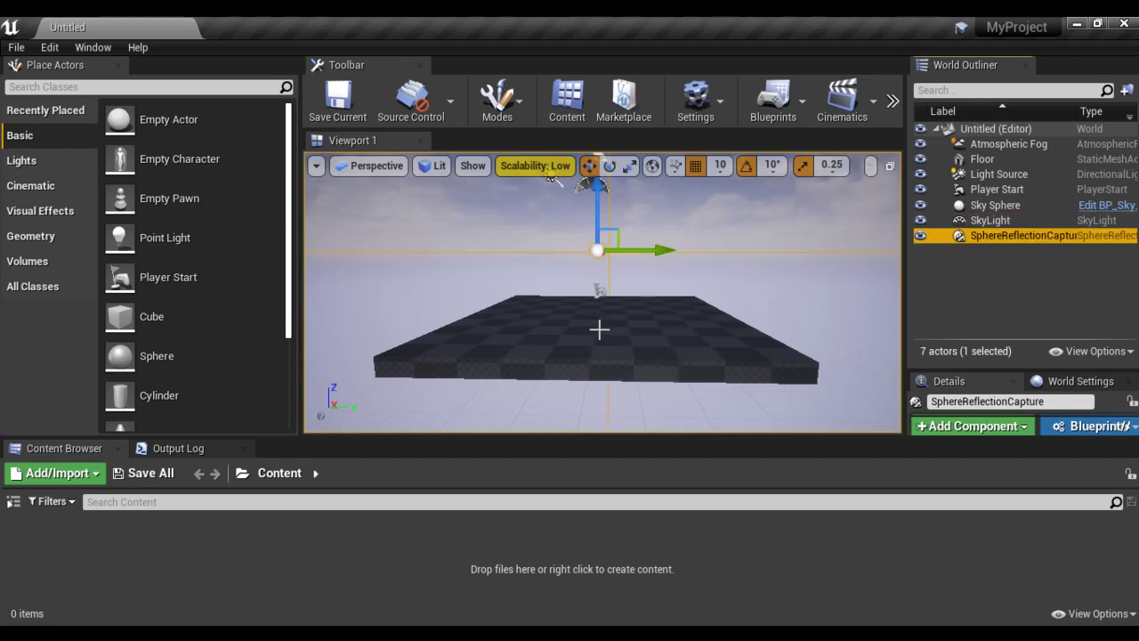
pyautogui.keyDown('alt'); pyautogui.moveTo(600, 330); pyautogui.dragTo(584, 356); pyautogui.keyUp('alt')
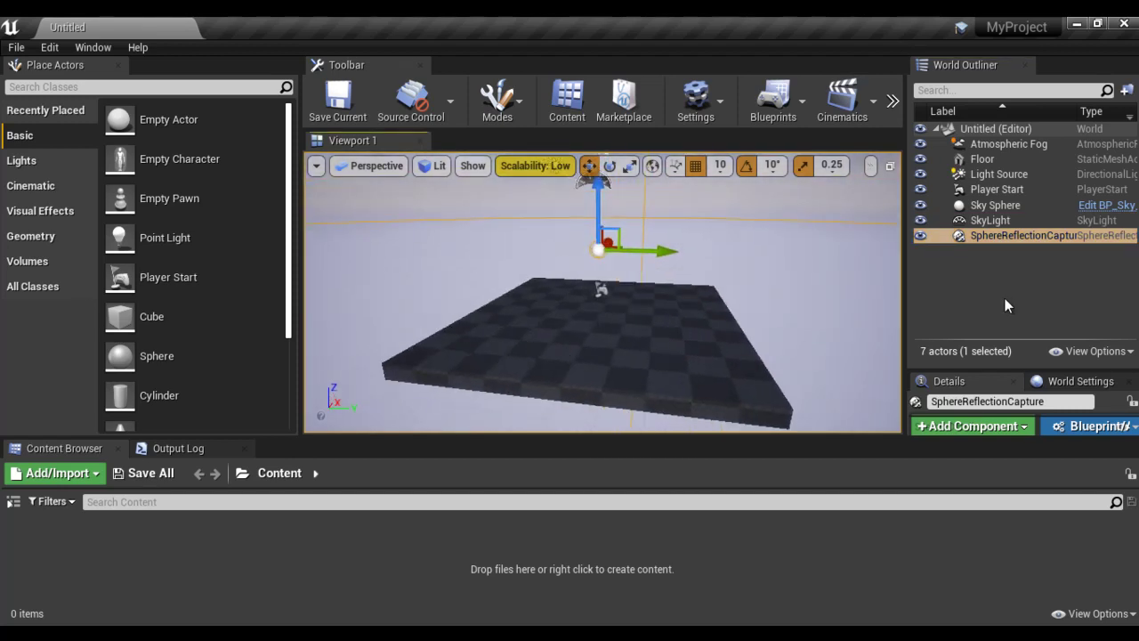
pyautogui.click(1006, 247)
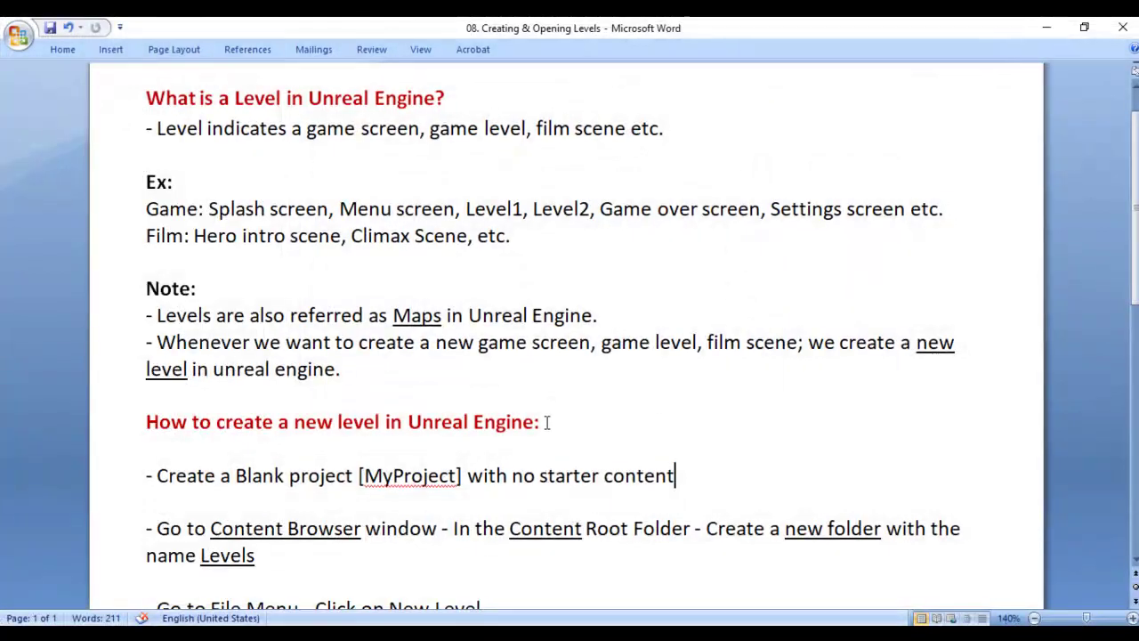
# Highlight the notes' steps: go to Content Root, create a new folder and name it Levels
pyautogui.scroll(-2, 591, 395)
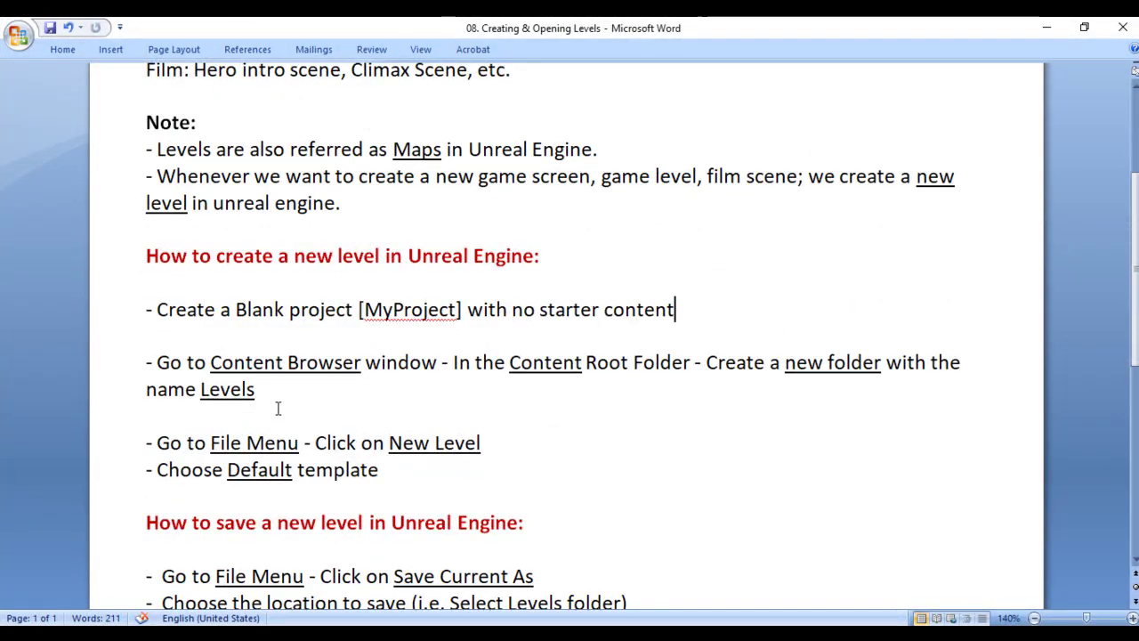
pyautogui.doubleClick(228, 391)
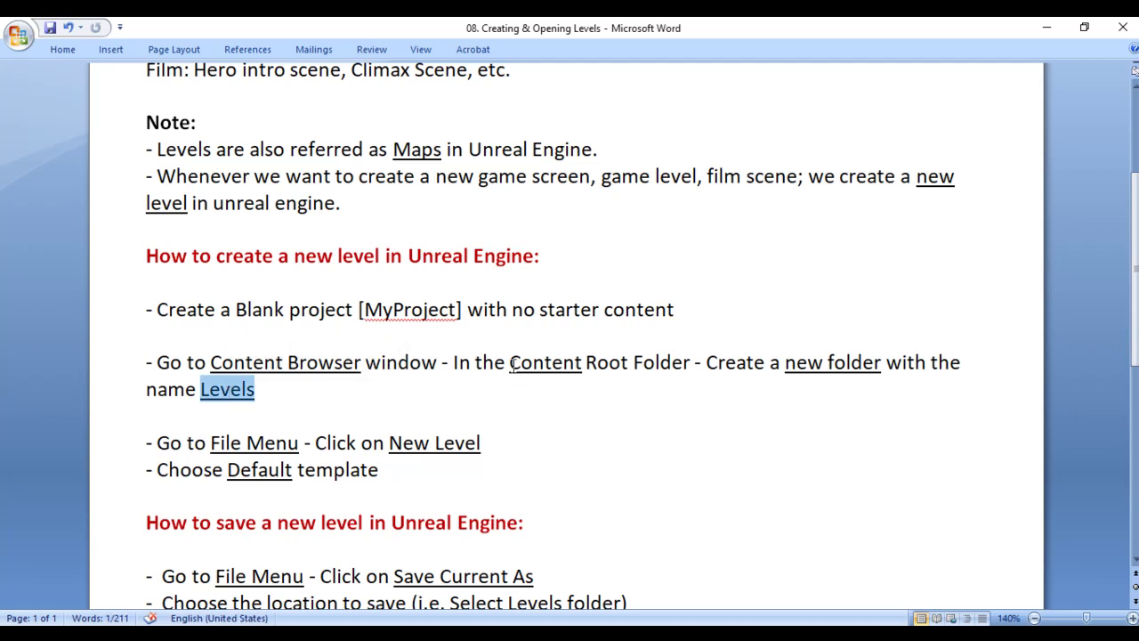
pyautogui.moveTo(512, 363); pyautogui.dragTo(641, 376)
pyautogui.click(291, 411)
pyautogui.moveTo(157, 362); pyautogui.dragTo(440, 362)
pyautogui.moveTo(513, 364); pyautogui.dragTo(694, 365)
pyautogui.click(784, 416)
pyautogui.moveTo(787, 363); pyautogui.dragTo(884, 362)
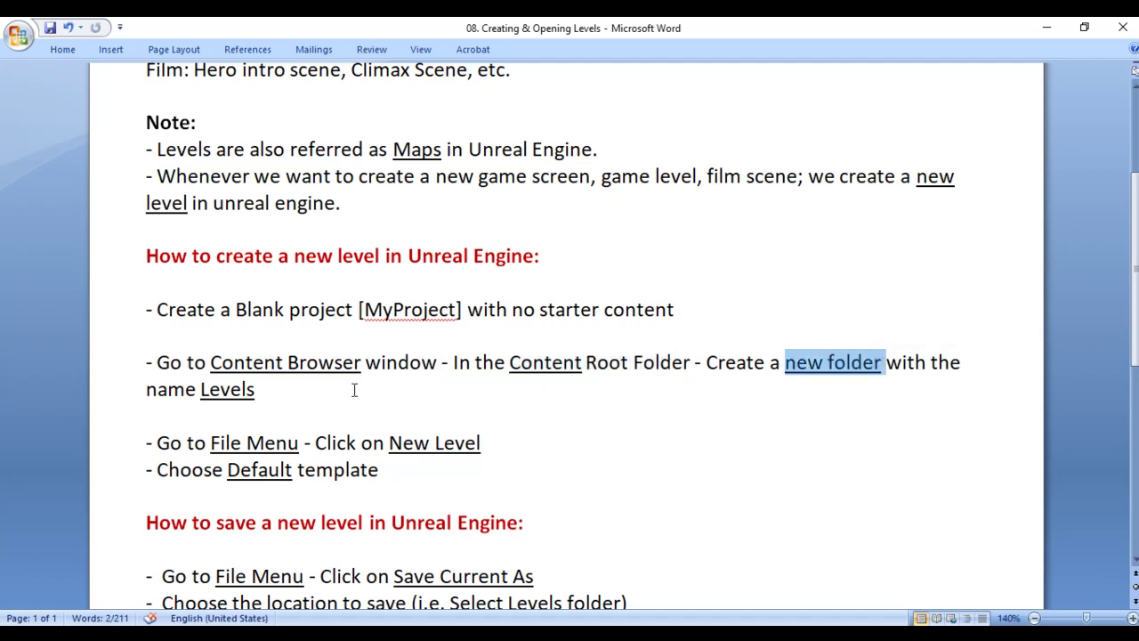
pyautogui.moveTo(146, 389); pyautogui.dragTo(292, 390)
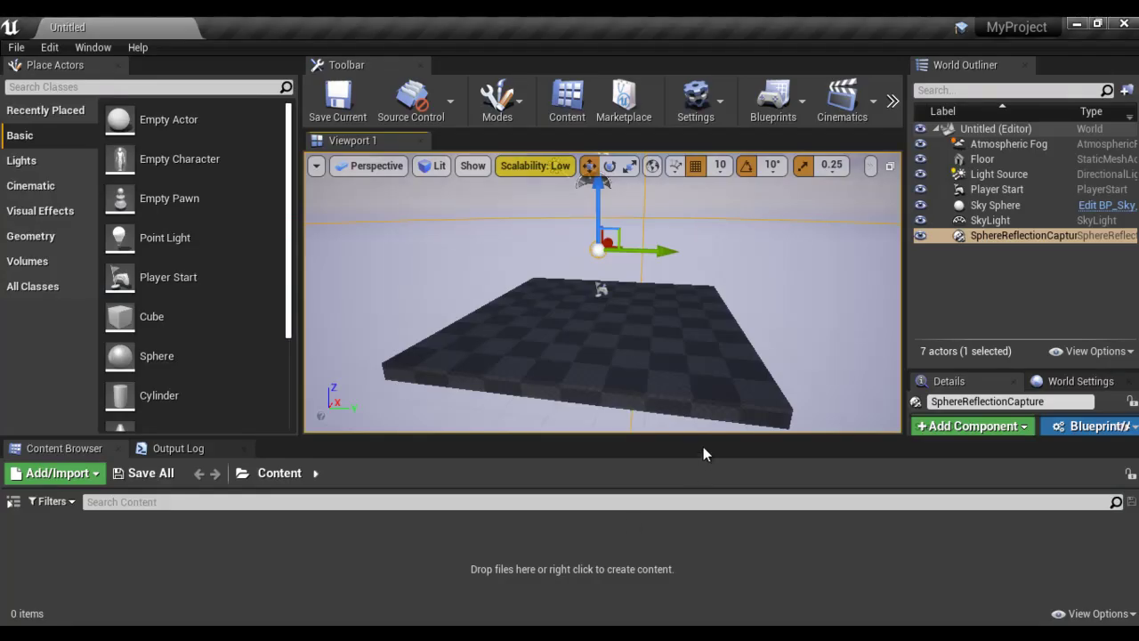
# Show the folder tree and add a new folder named Levels under Content
pyautogui.moveTo(50, 437); pyautogui.dragTo(50, 393)
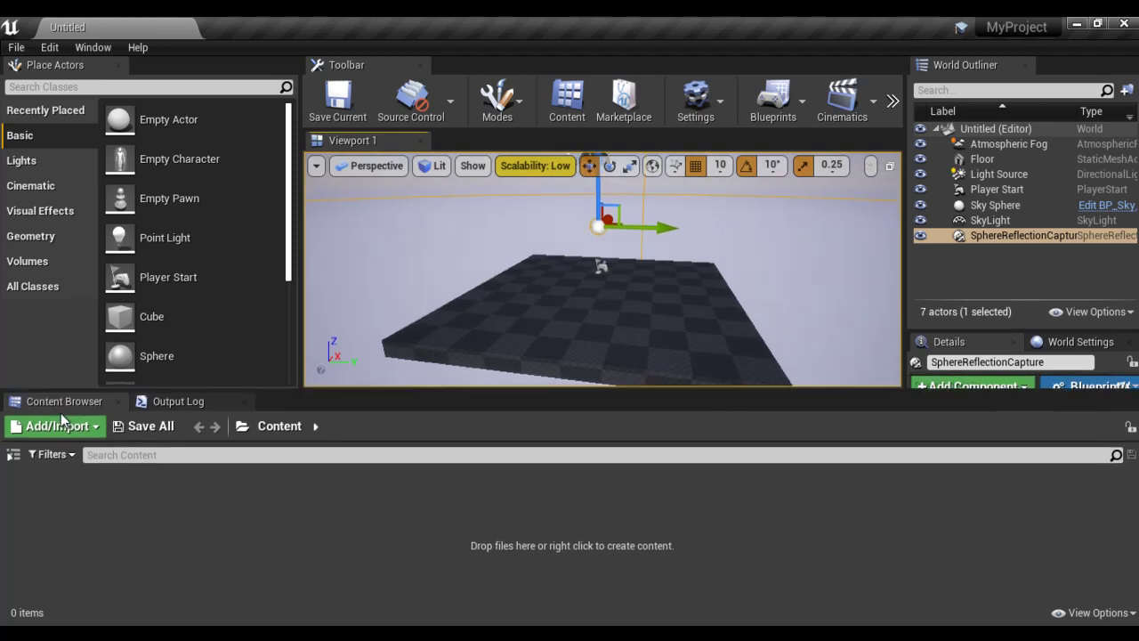
pyautogui.click(15, 457)
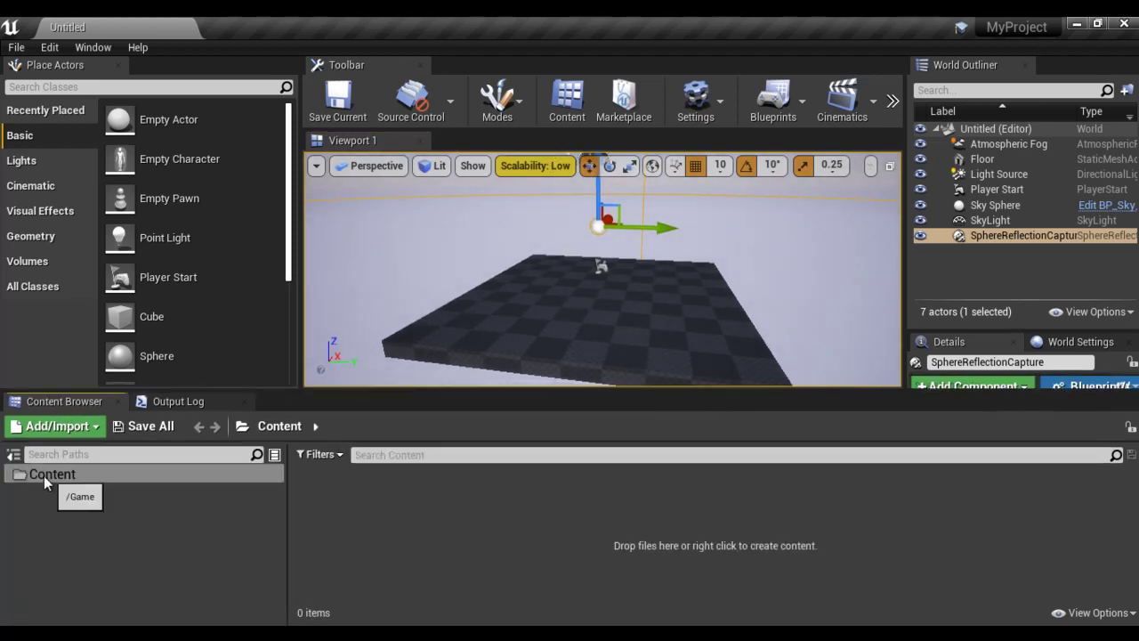
pyautogui.rightClick(92, 476)
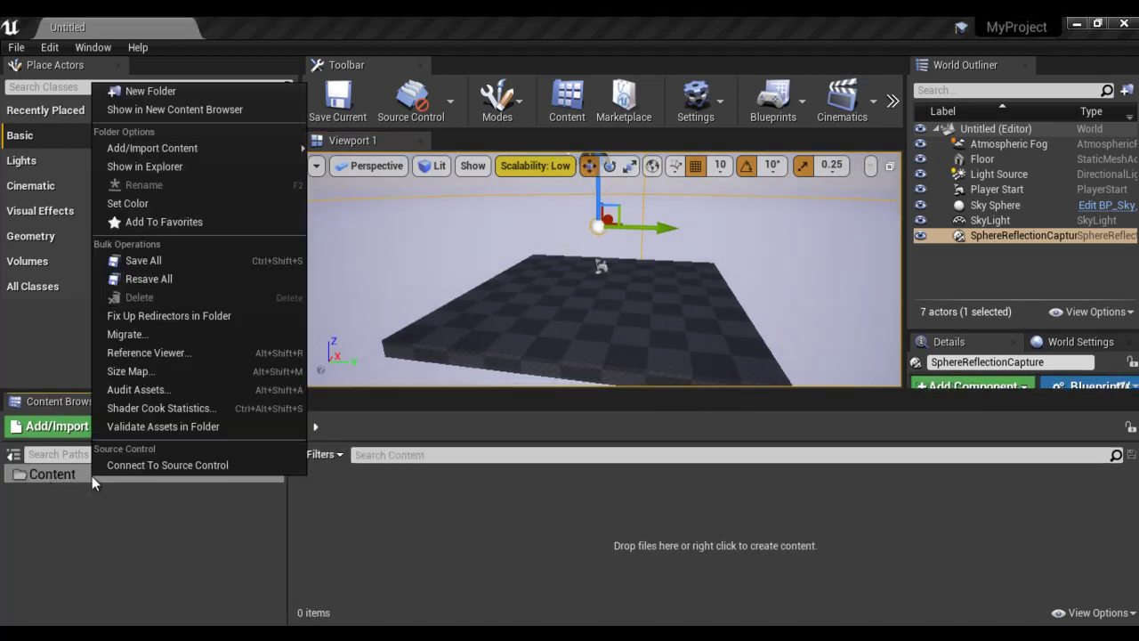
pyautogui.click(184, 90)
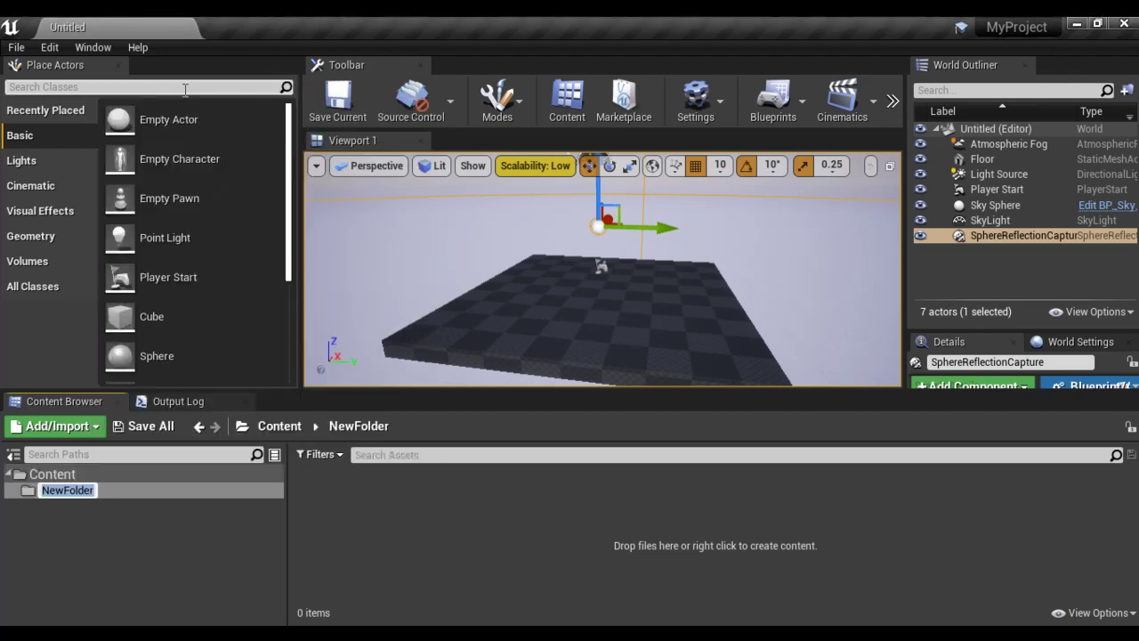
pyautogui.write('Levels')
pyautogui.press('Return')
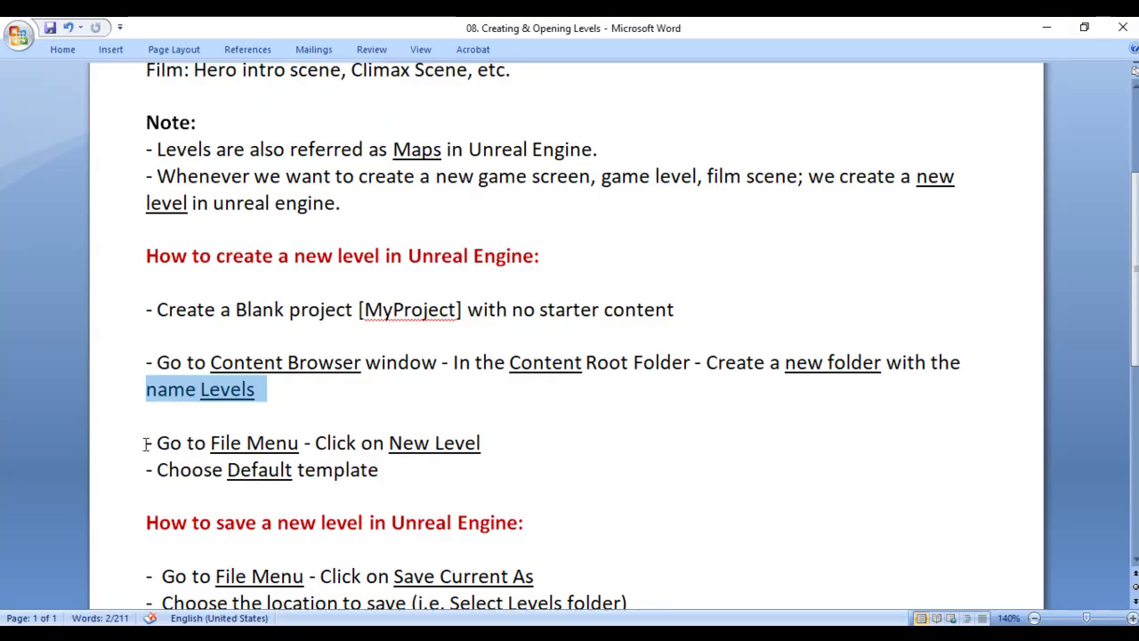
# Highlight the notes' steps 'Go to File Menu' and 'Choose Default template'
pyautogui.moveTo(146, 442); pyautogui.dragTo(480, 443)
pyautogui.click(321, 442)
pyautogui.click(157, 469)
pyautogui.moveTo(157, 469); pyautogui.dragTo(507, 494)
pyautogui.click(507, 494)
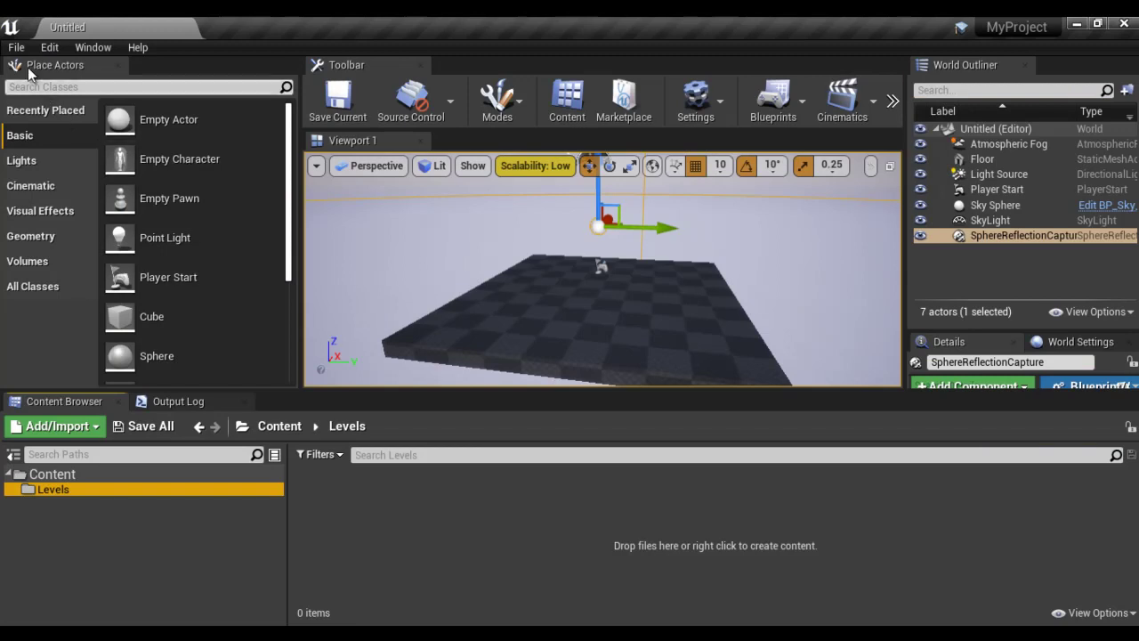
# Create a new level from the Default template via File > New Level
pyautogui.click(16, 47)
pyautogui.click(49, 81)
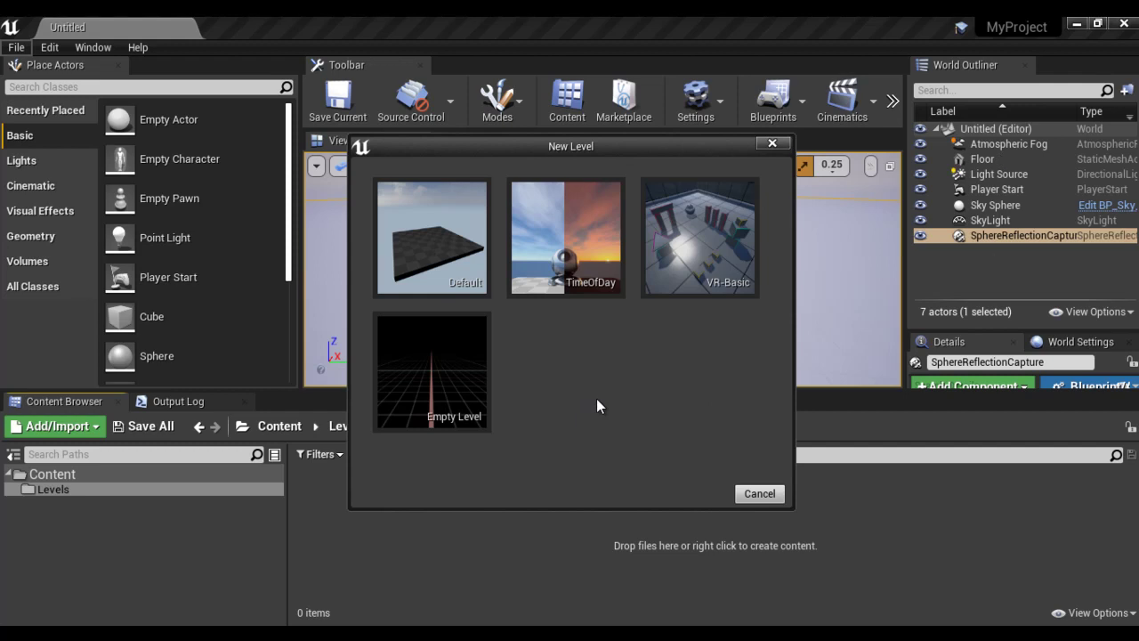
pyautogui.click(429, 248)
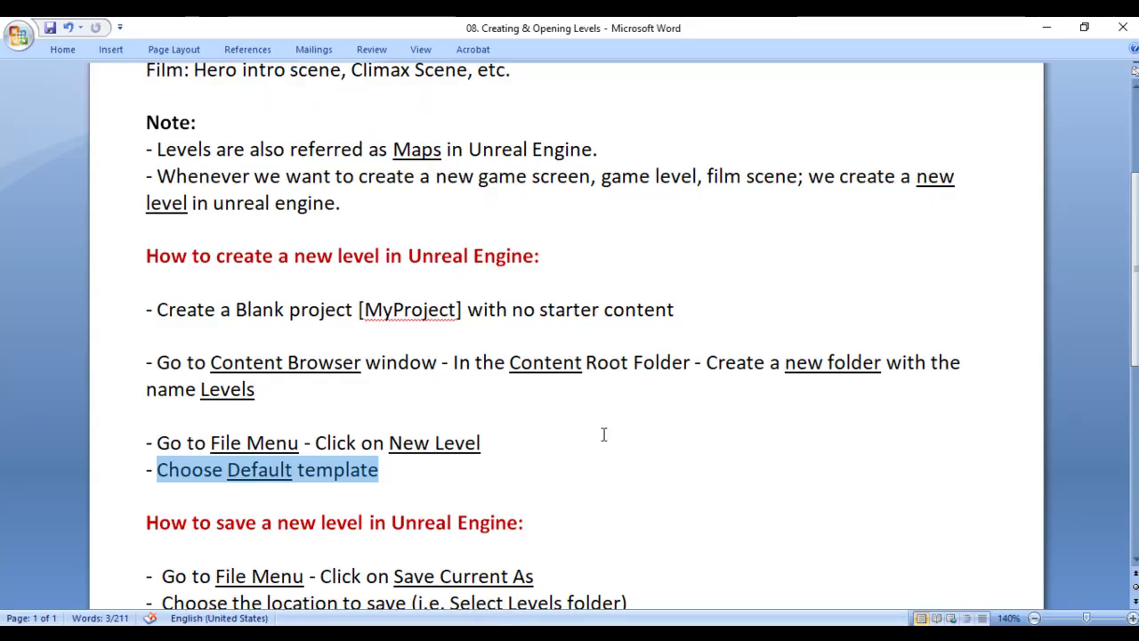
# Highlight the save steps: File > Save Current As, Levels folder, name Level1, then Save
pyautogui.scroll(-3, 603, 433)
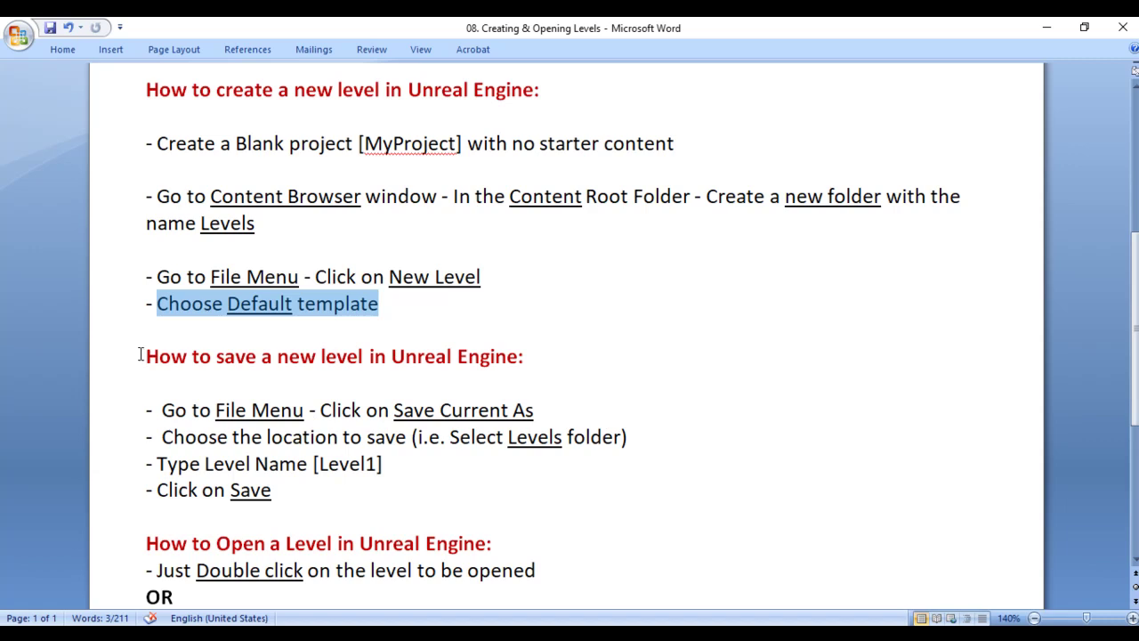
pyautogui.moveTo(140, 354); pyautogui.dragTo(524, 356)
pyautogui.click(523, 356)
pyautogui.moveTo(148, 409); pyautogui.dragTo(278, 411)
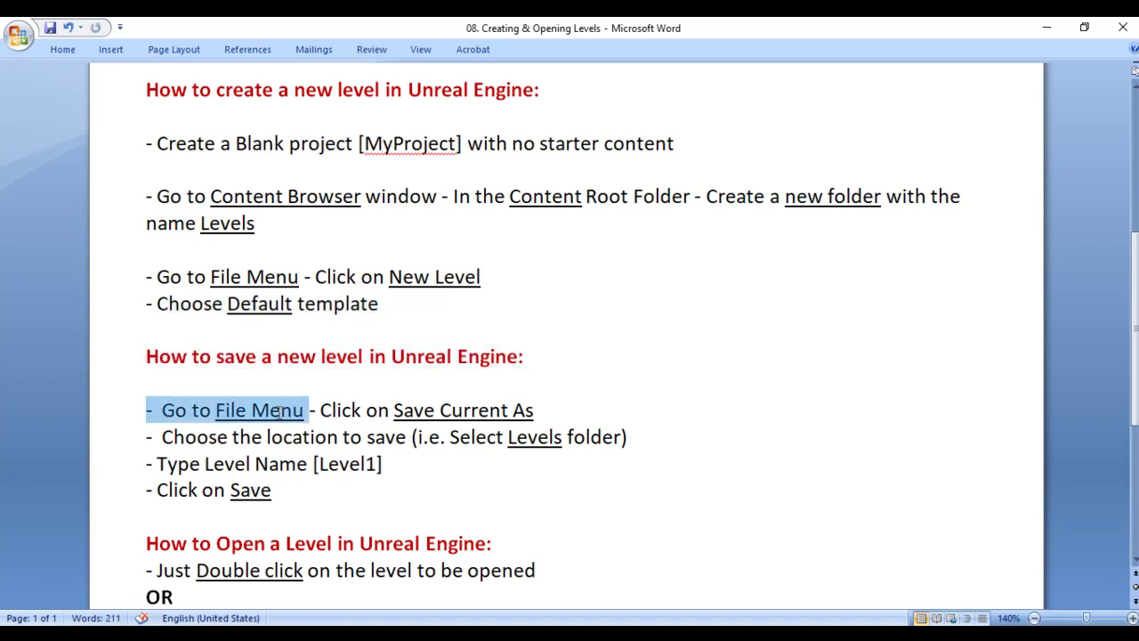
pyautogui.moveTo(394, 411); pyautogui.dragTo(546, 411)
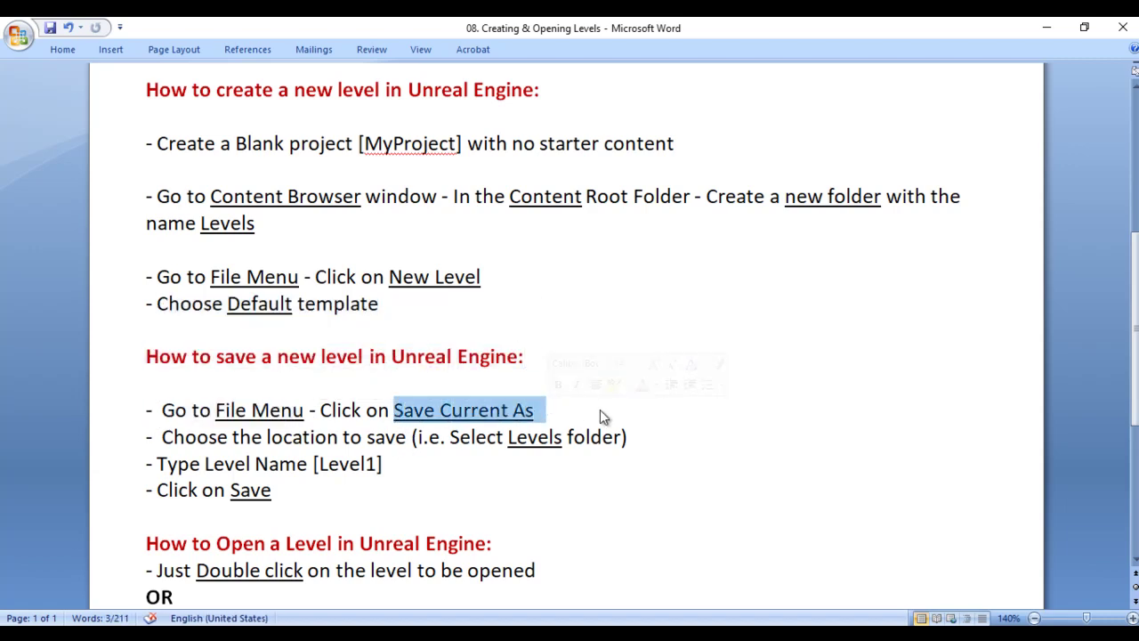
pyautogui.moveTo(162, 437); pyautogui.dragTo(392, 437)
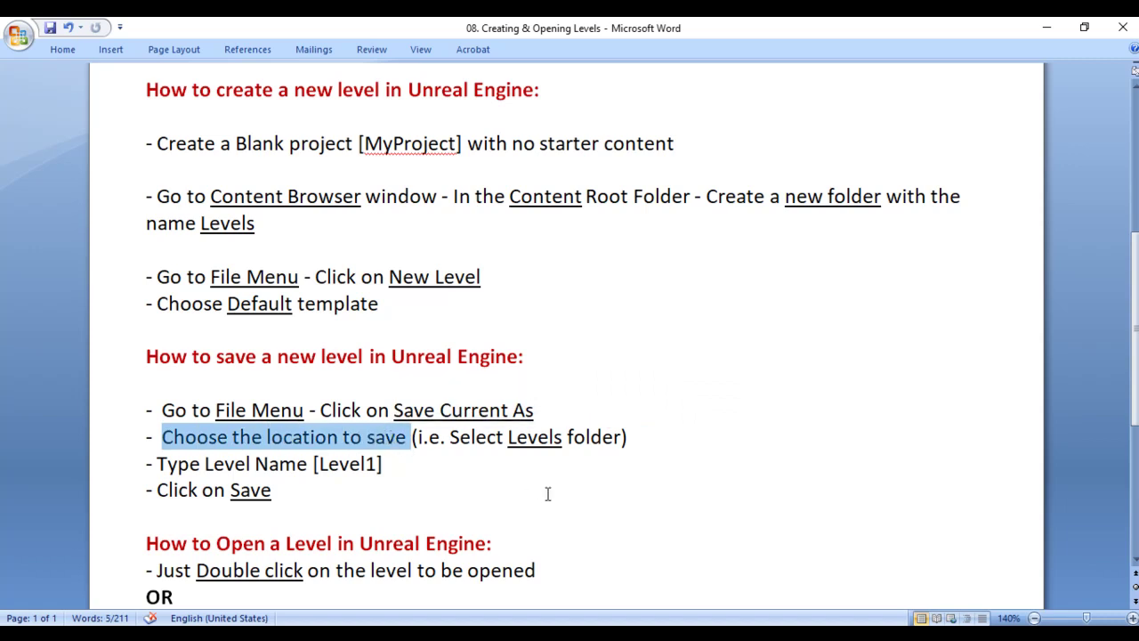
pyautogui.doubleClick(548, 439)
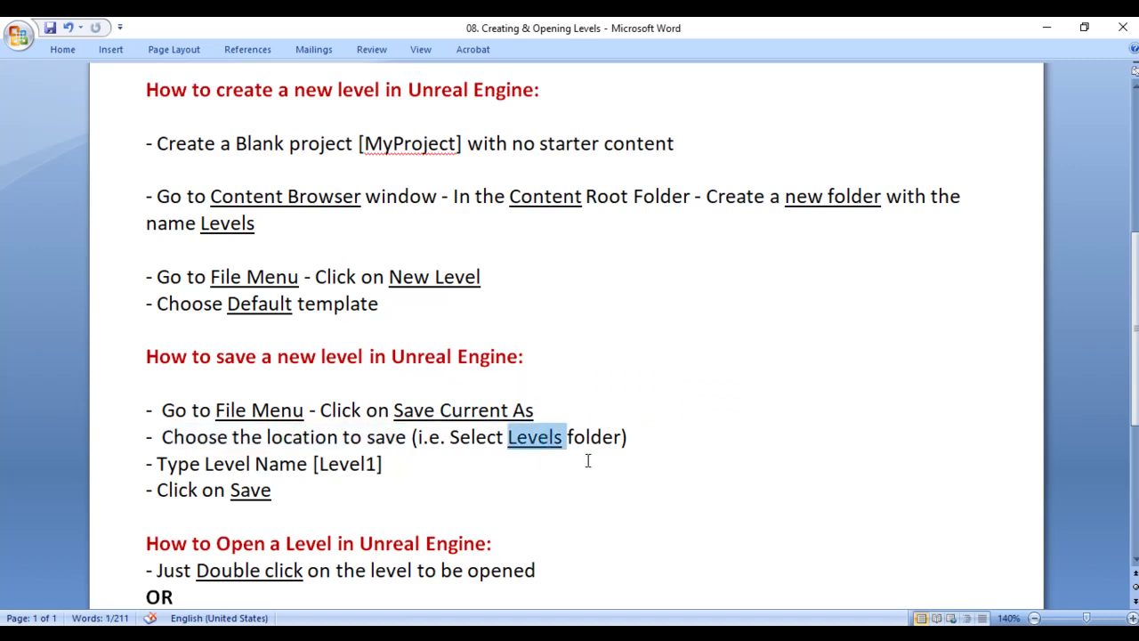
pyautogui.moveTo(164, 464); pyautogui.dragTo(312, 464)
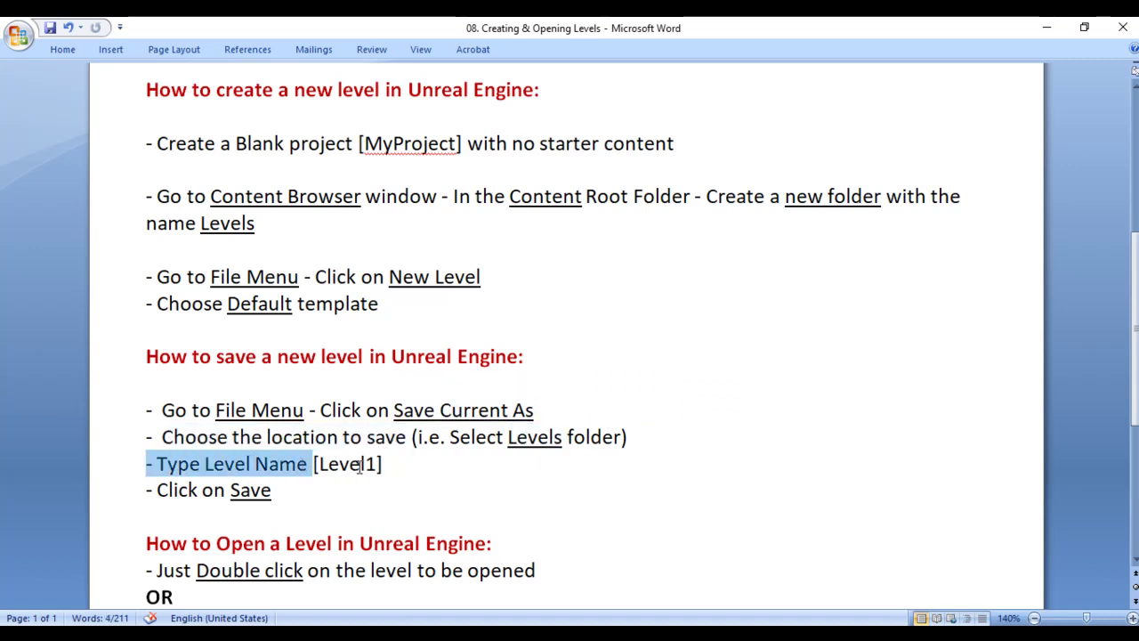
pyautogui.doubleClick(359, 464)
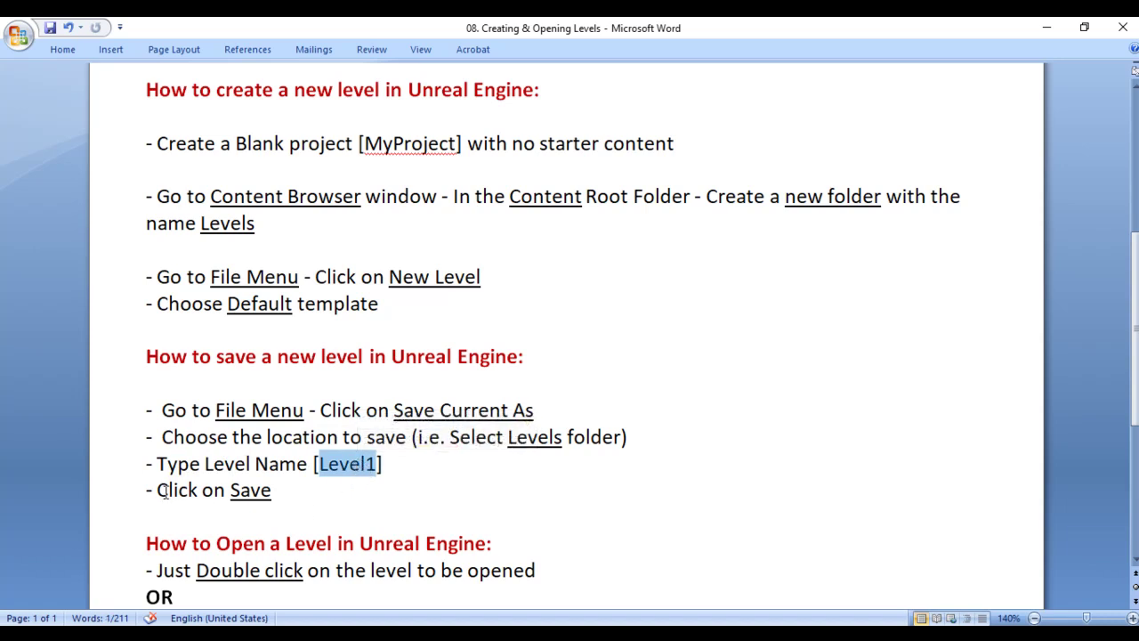
pyautogui.moveTo(147, 490); pyautogui.dragTo(356, 490)
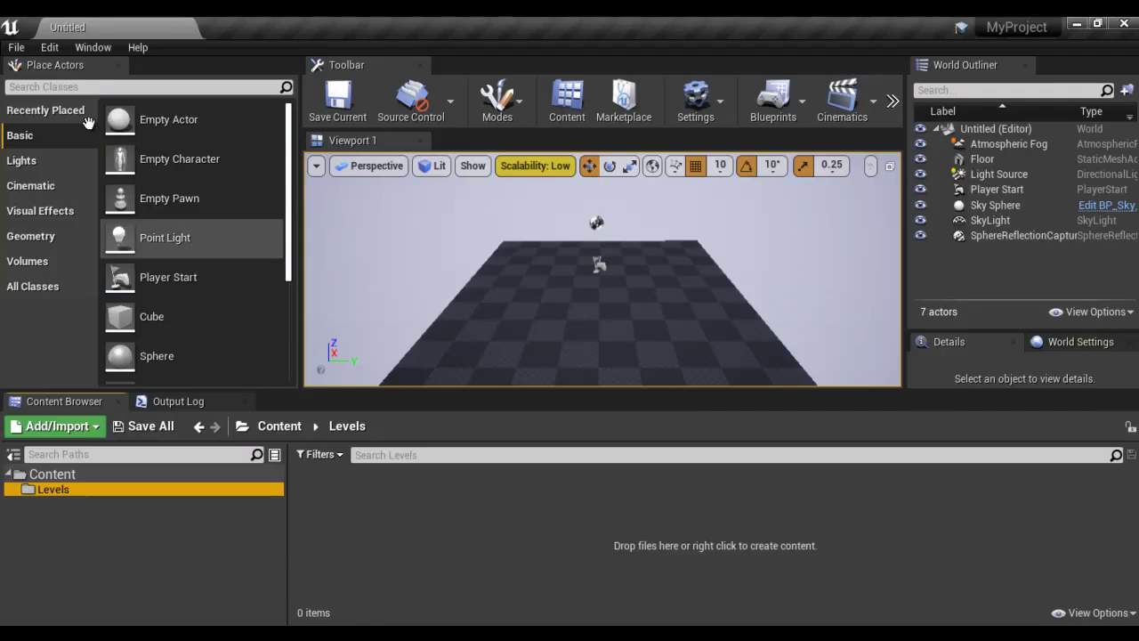
# Save the current level as Level1 into the Levels folder with Save Current As
pyautogui.click(16, 47)
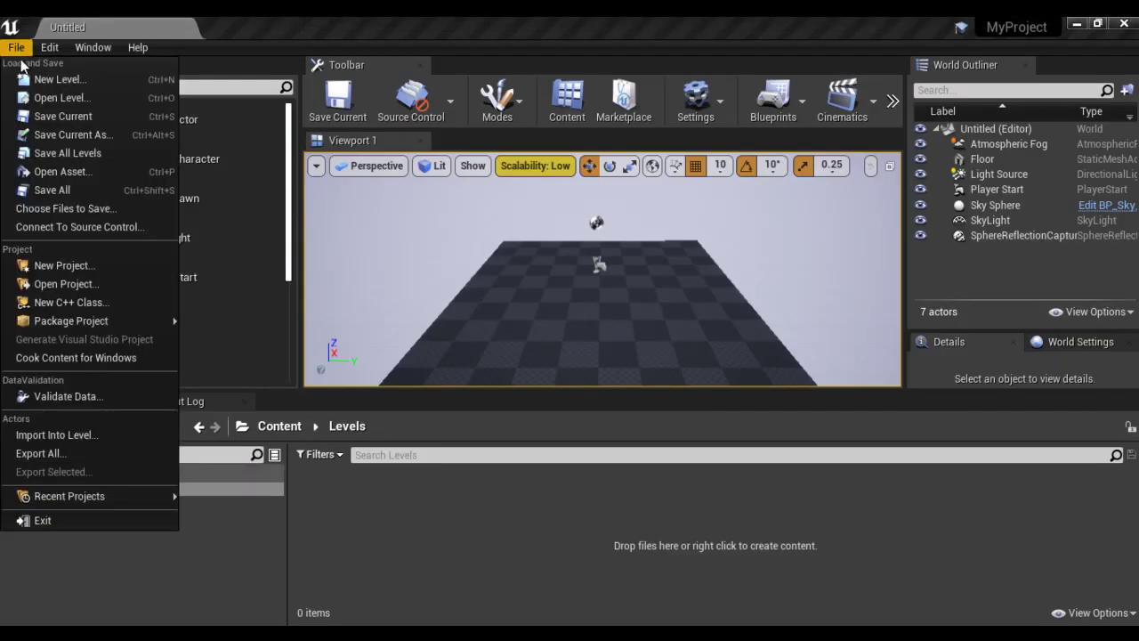
pyautogui.click(87, 136)
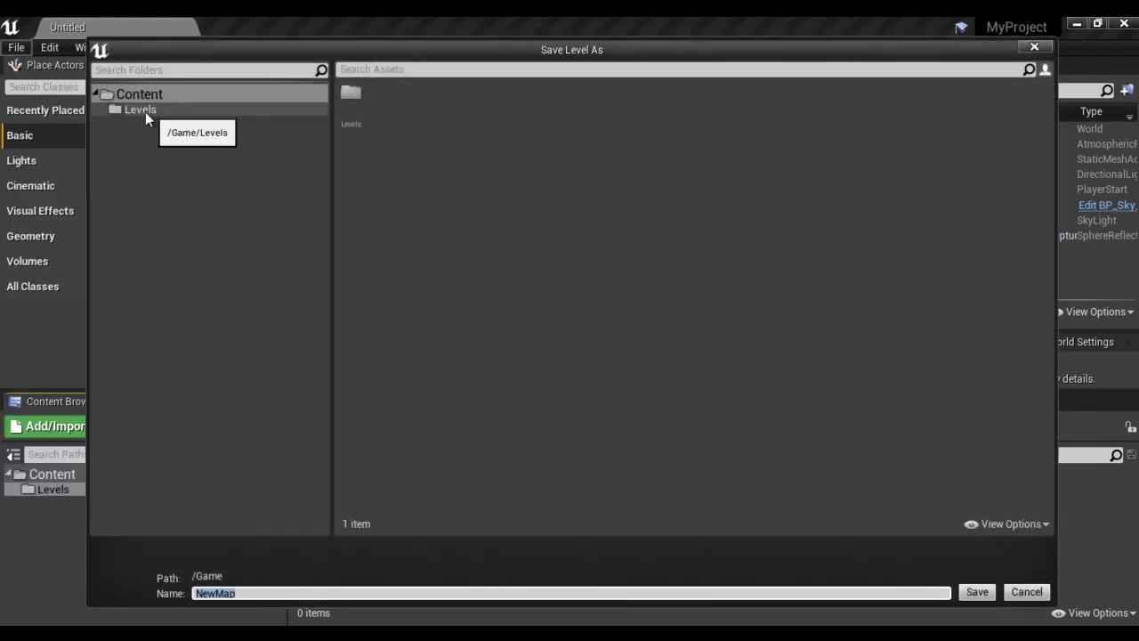
pyautogui.click(144, 110)
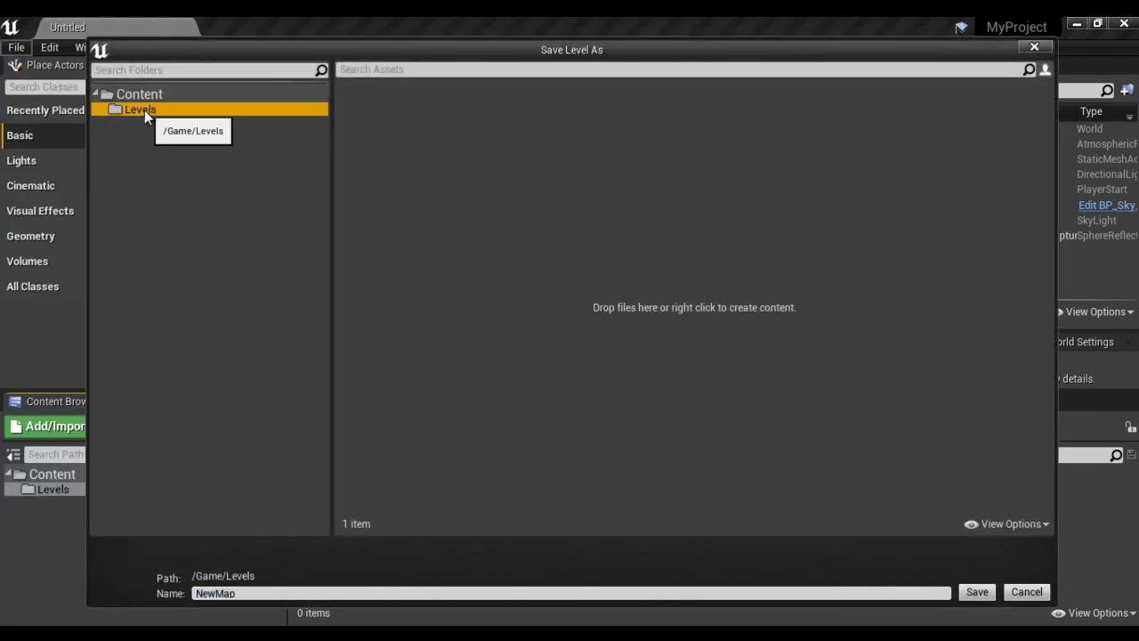
pyautogui.click(275, 592)
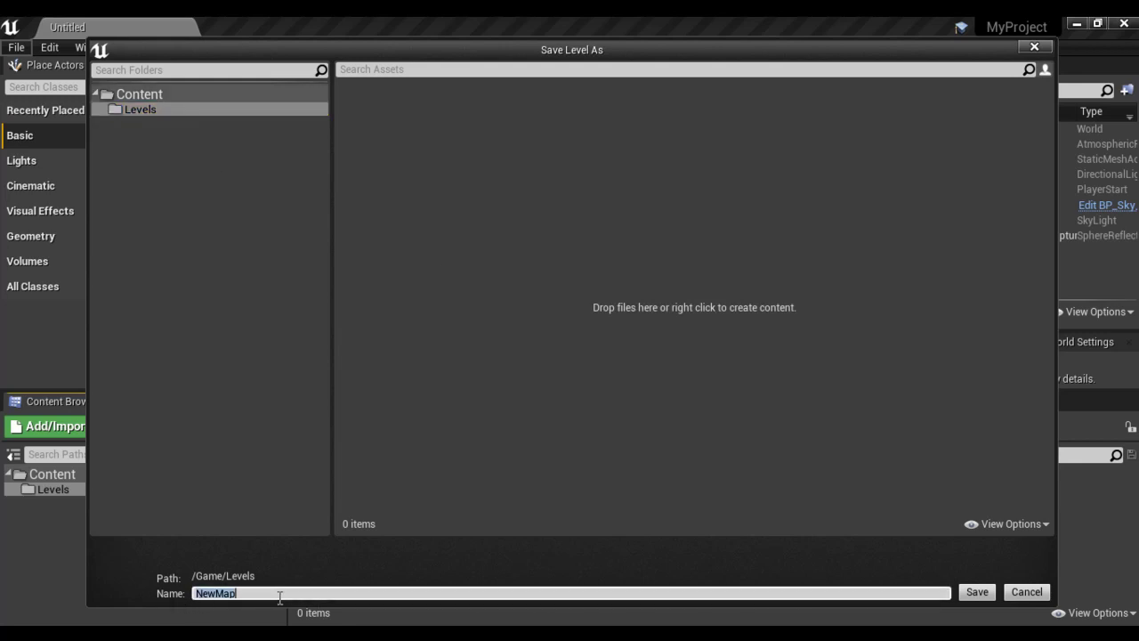
pyautogui.write('Le')
pyautogui.click(977, 593)
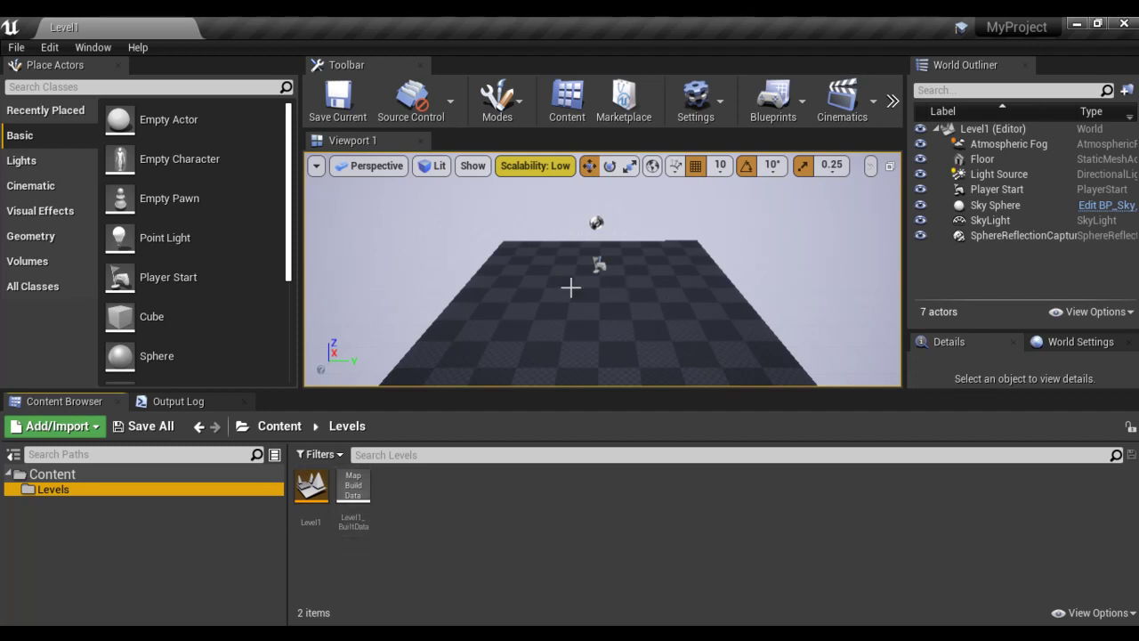
# Start another new level from the Default template
pyautogui.click(16, 47)
pyautogui.click(53, 82)
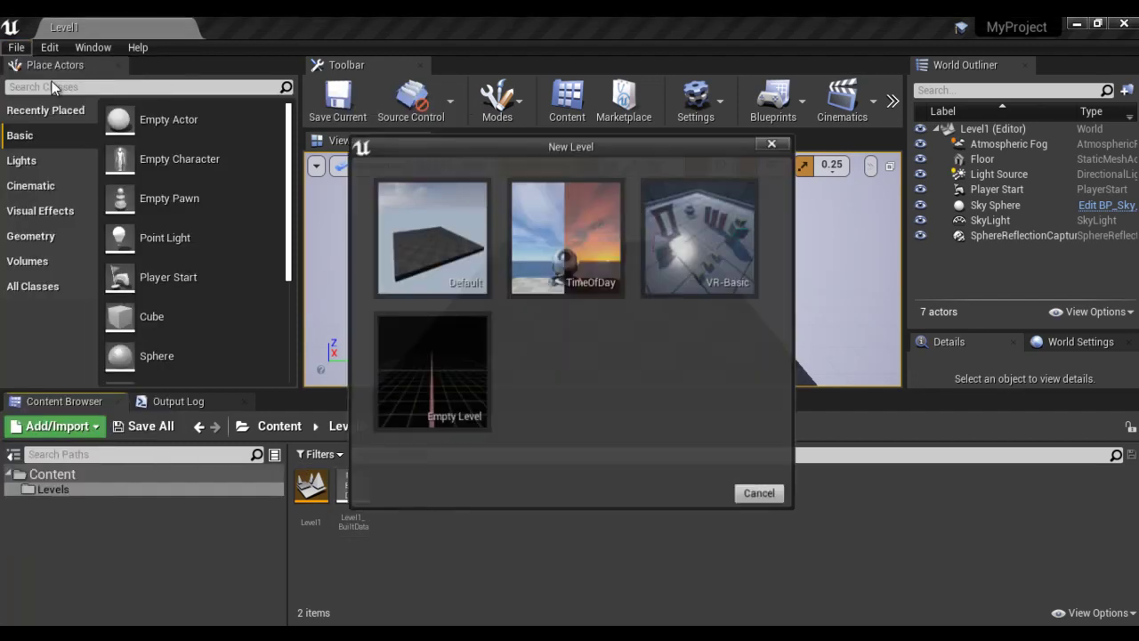
pyautogui.click(446, 256)
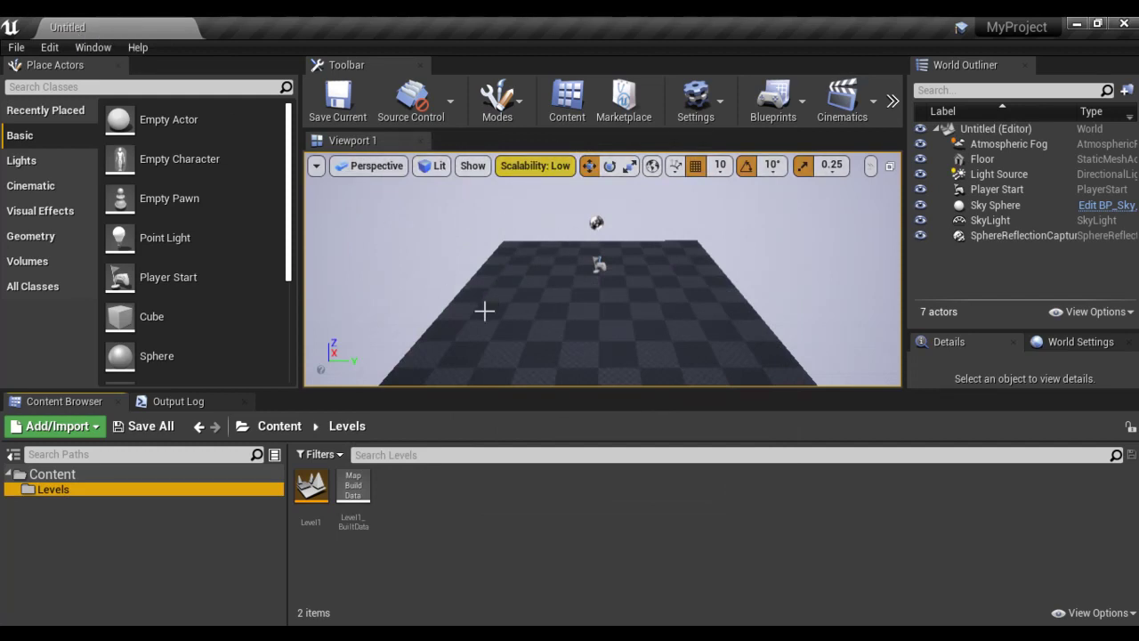
# Save this level as Level2 in the Levels folder with Save Current As
pyautogui.click(16, 47)
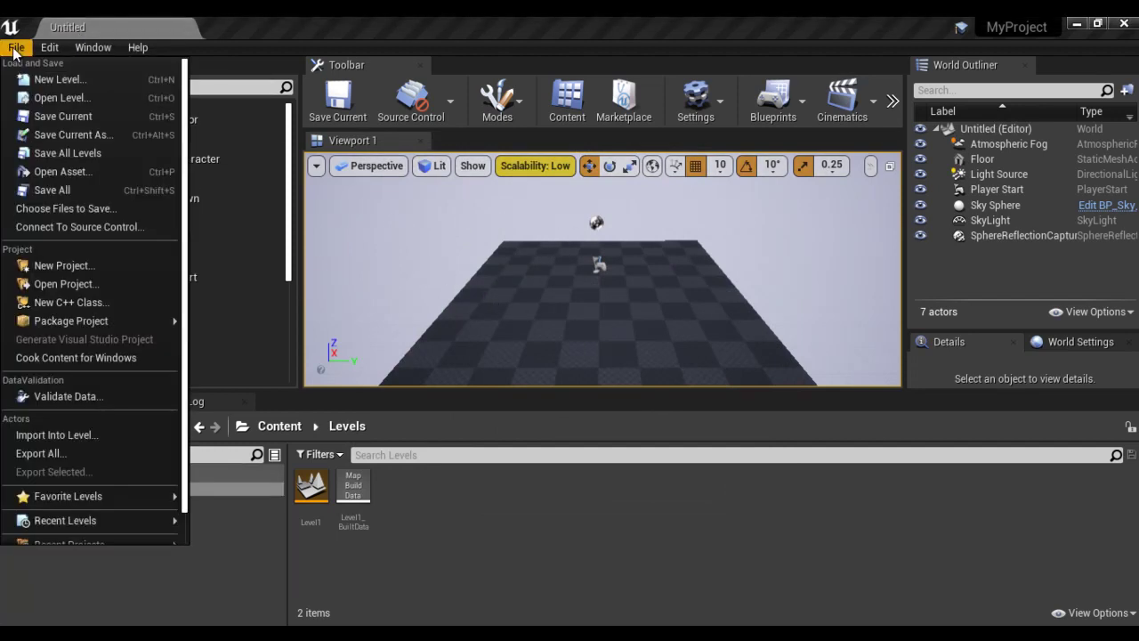
pyautogui.click(78, 135)
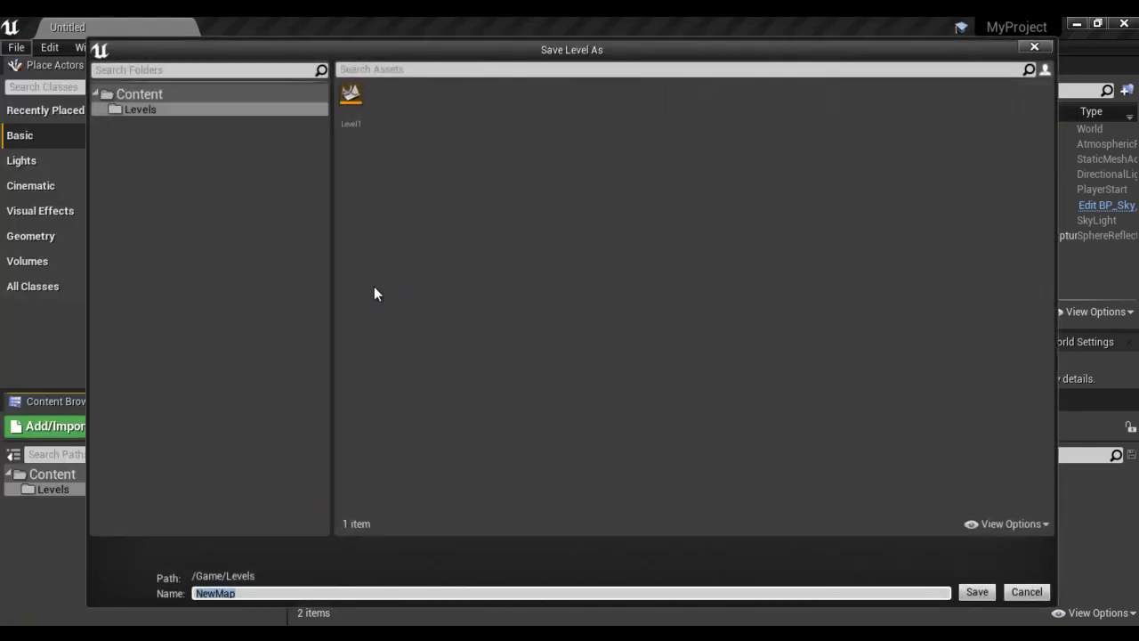
pyautogui.click(149, 112)
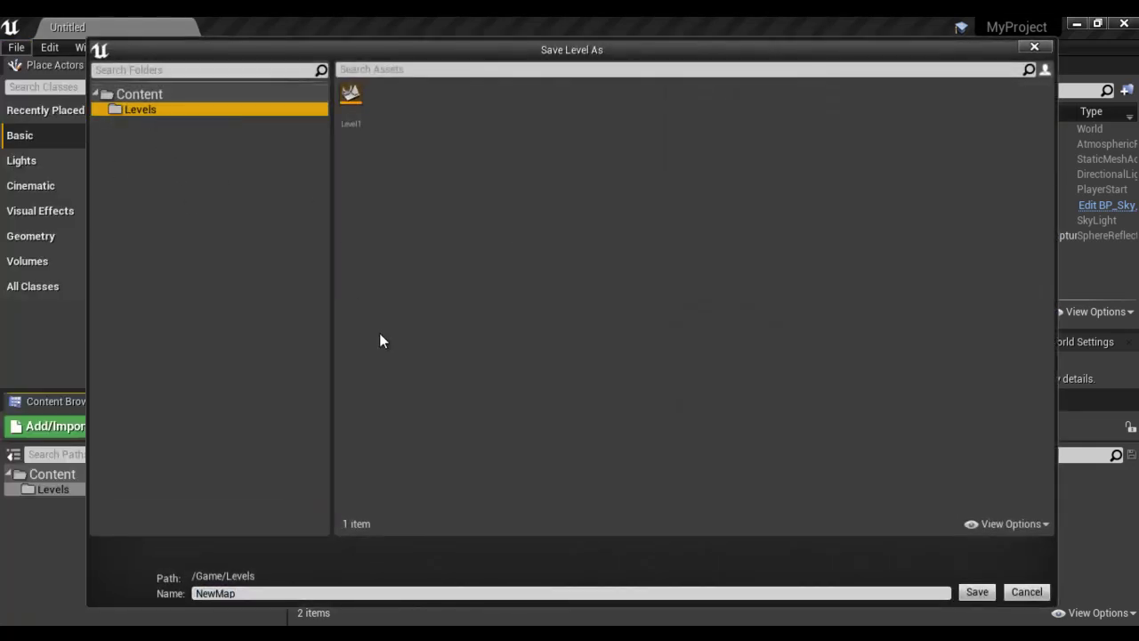
pyautogui.click(269, 592)
pyautogui.write('Level2')
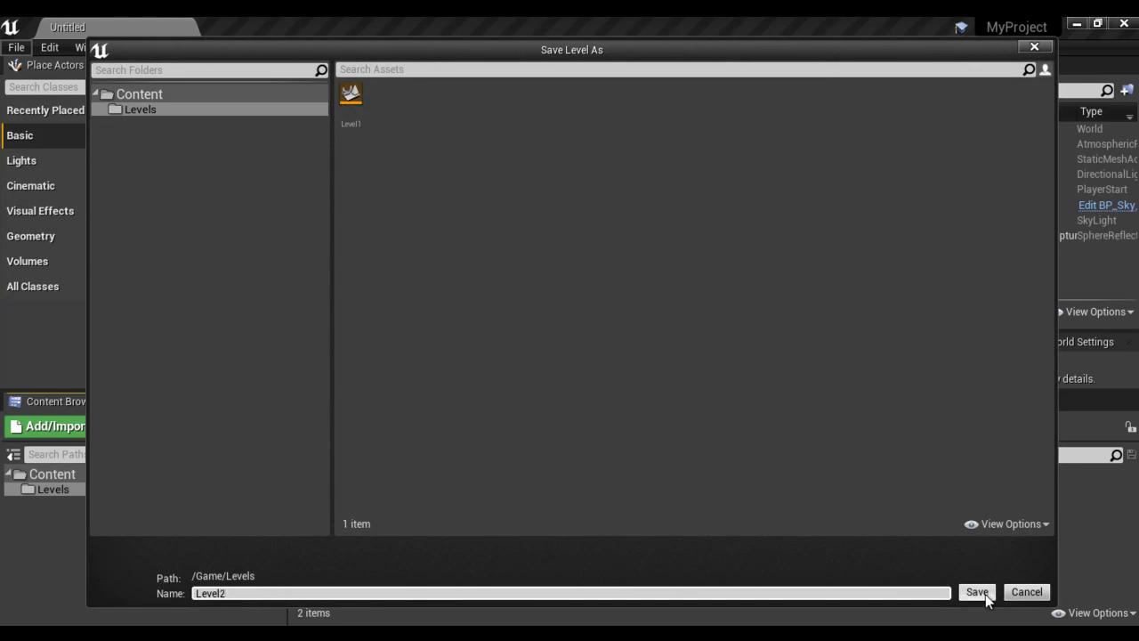
pyautogui.click(986, 594)
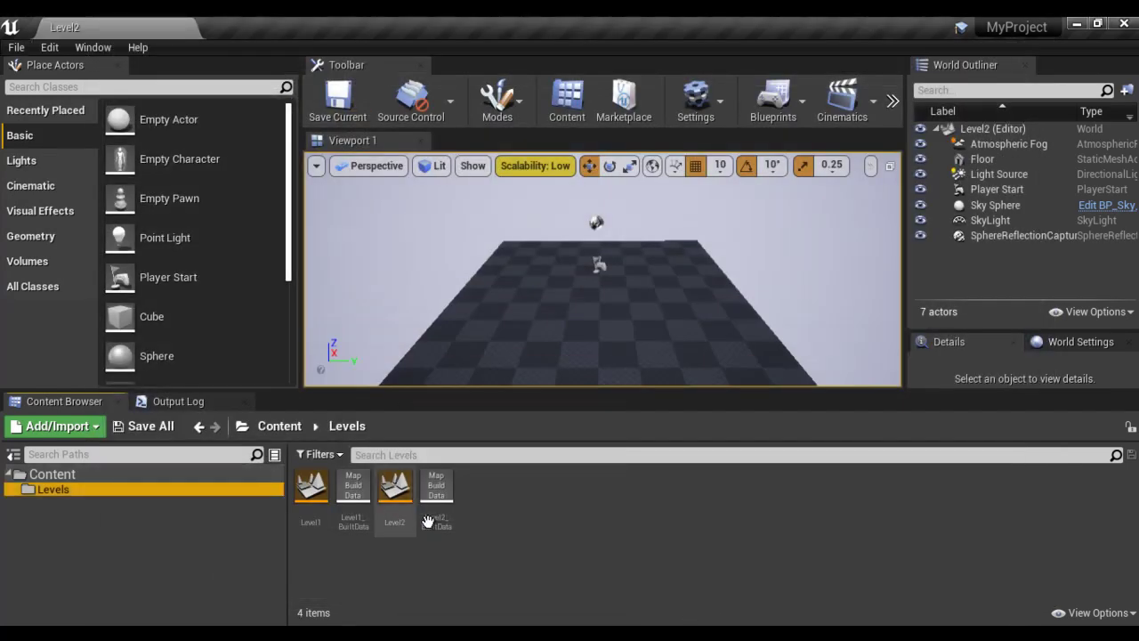
pyautogui.click(725, 574)
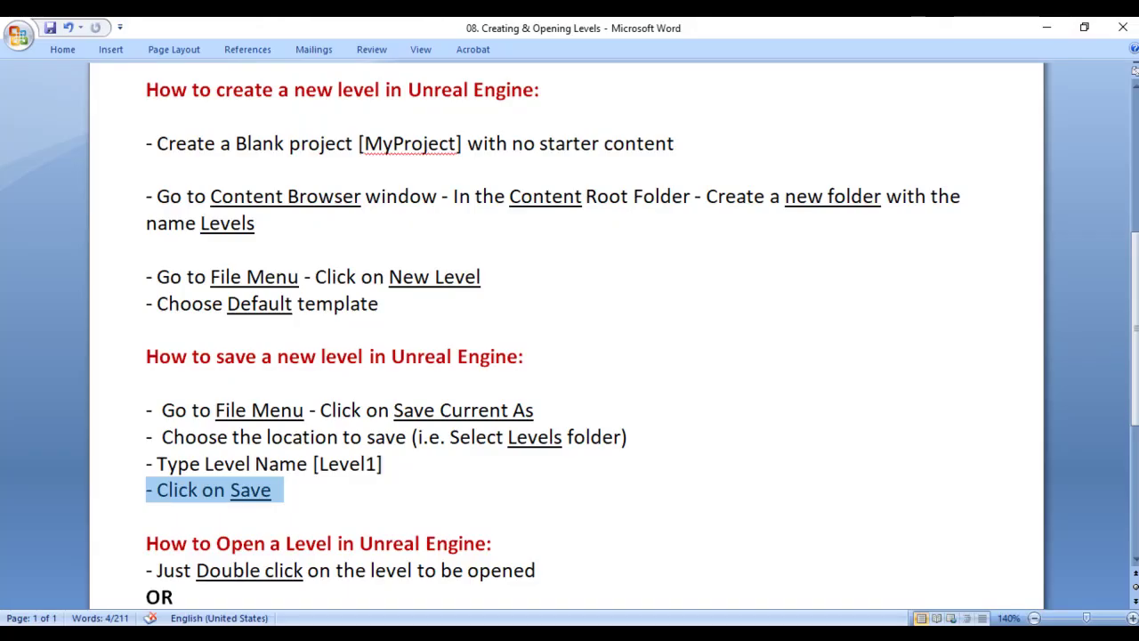
# Scroll to the How to Open a Level section and highlight 'level to be opened'
pyautogui.scroll(-2, 588, 461)
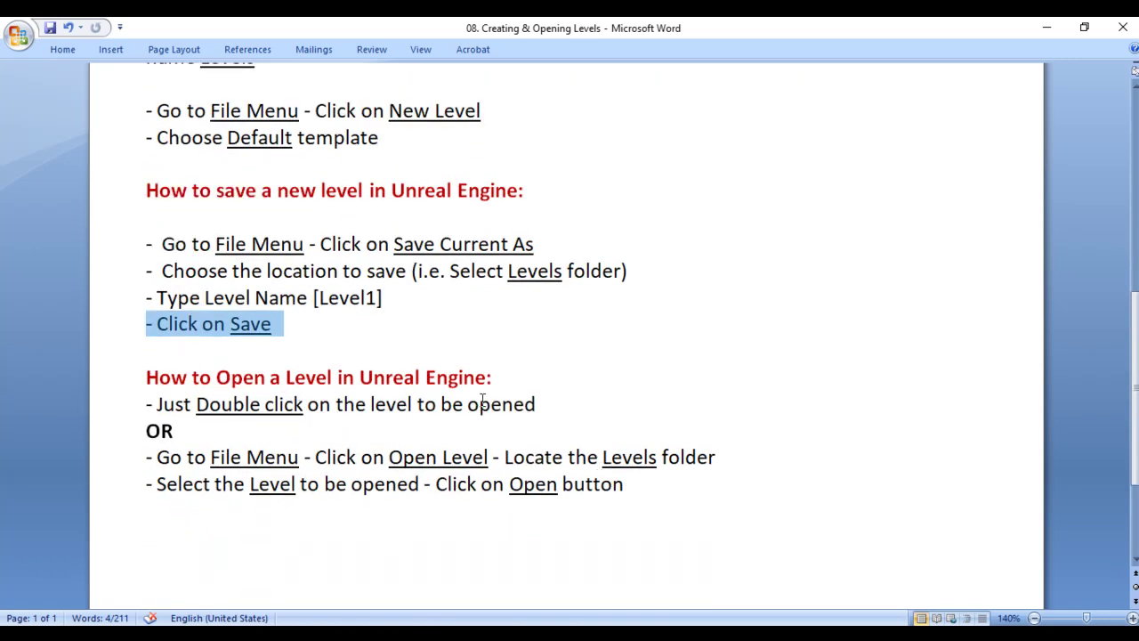
pyautogui.moveTo(159, 406); pyautogui.dragTo(567, 405)
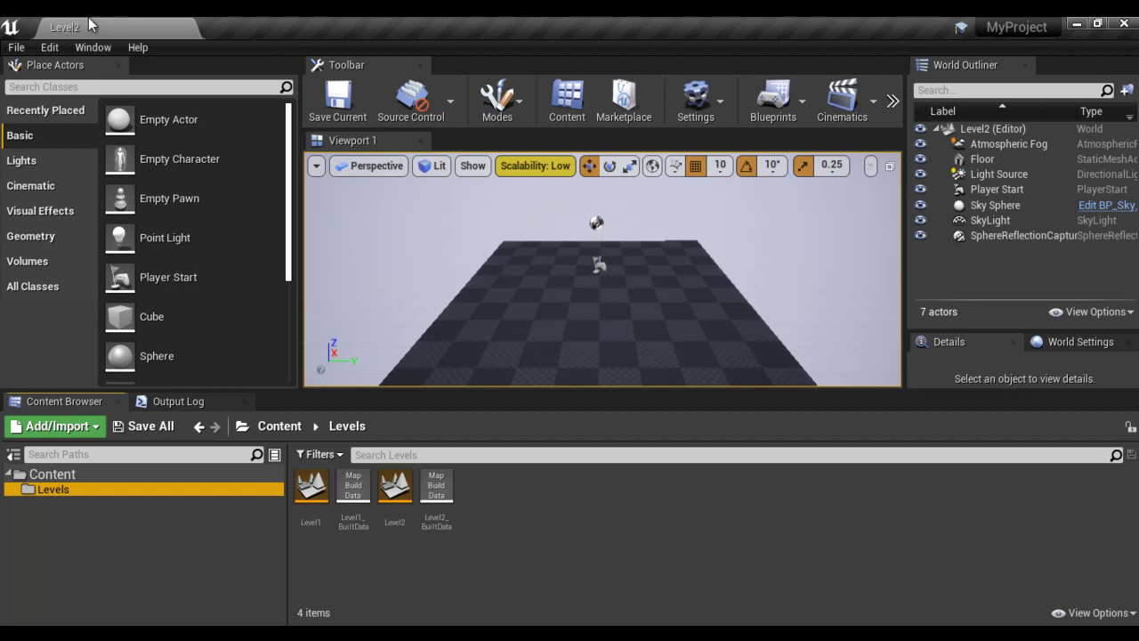
# Open Level1, drop a Cube into its viewport, save it with File > Save Current, then reopen Level2
pyautogui.doubleClick(312, 488)
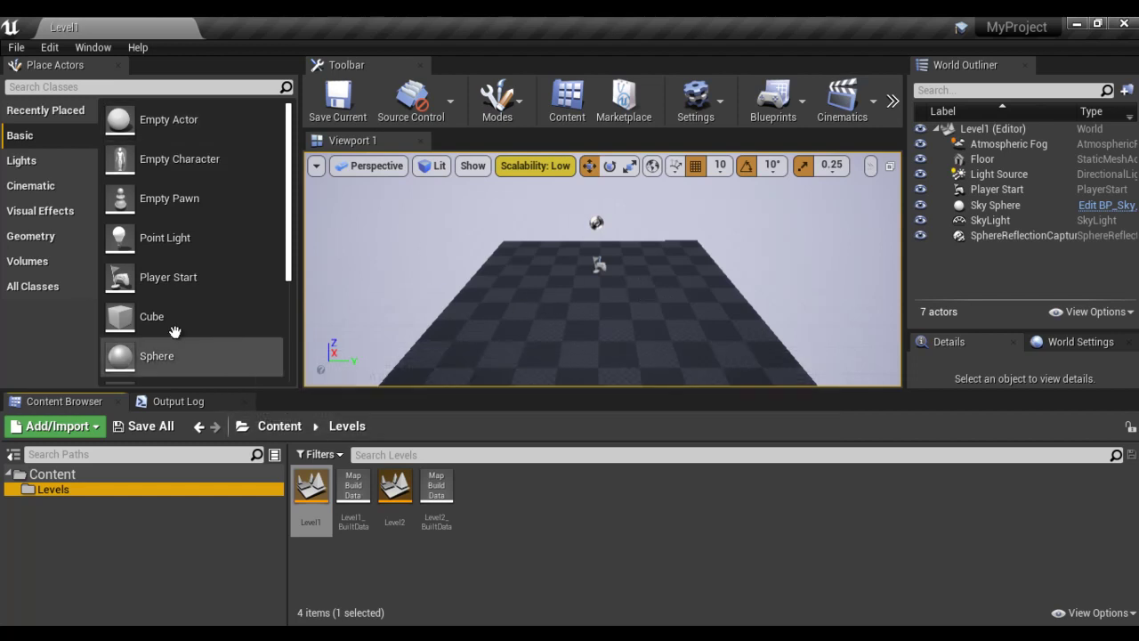
pyautogui.moveTo(122, 318); pyautogui.dragTo(601, 287)
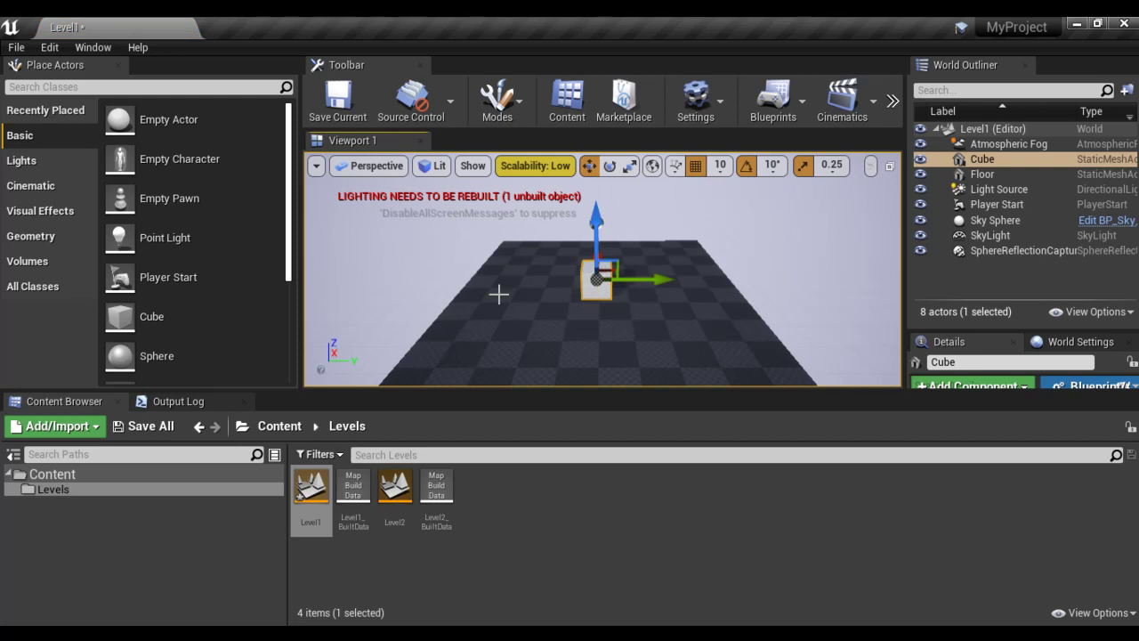
pyautogui.click(14, 48)
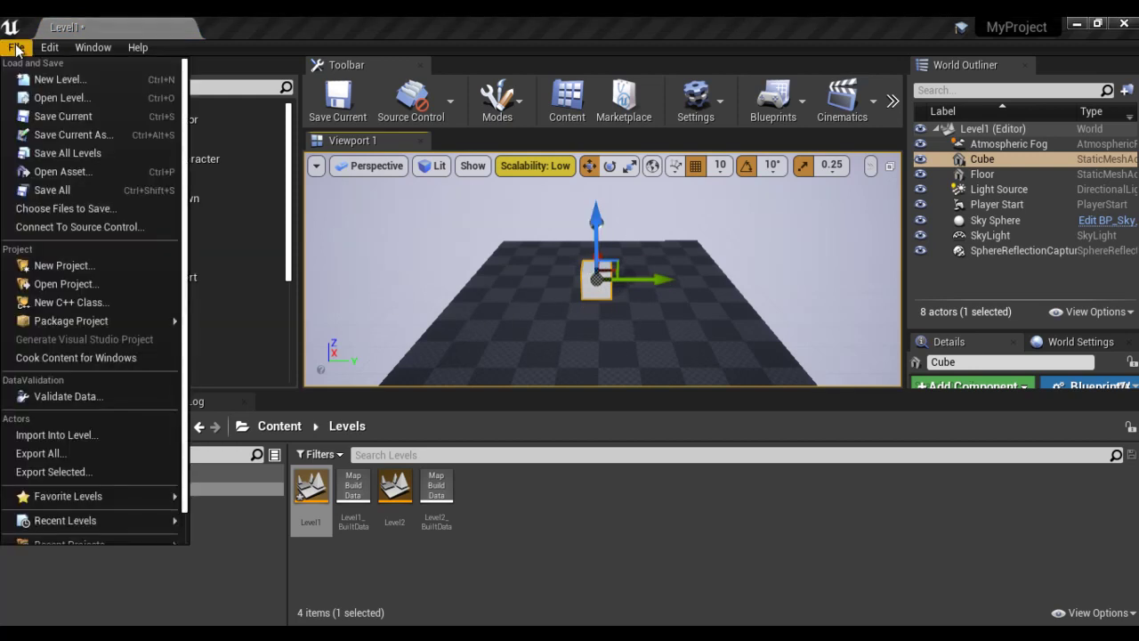
pyautogui.click(81, 118)
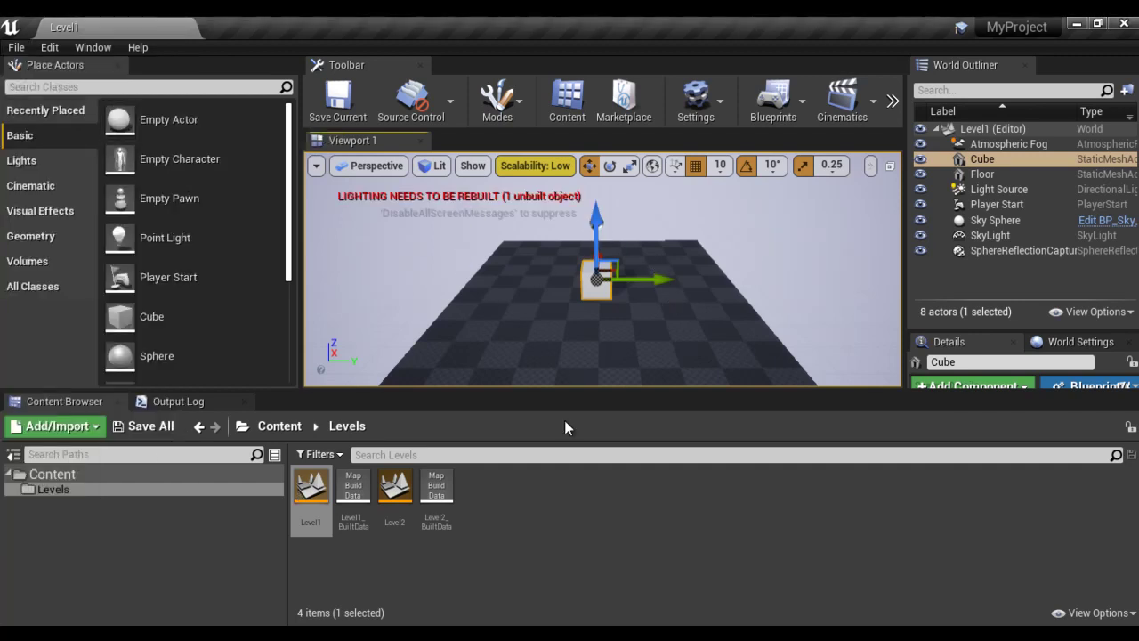
pyautogui.doubleClick(395, 488)
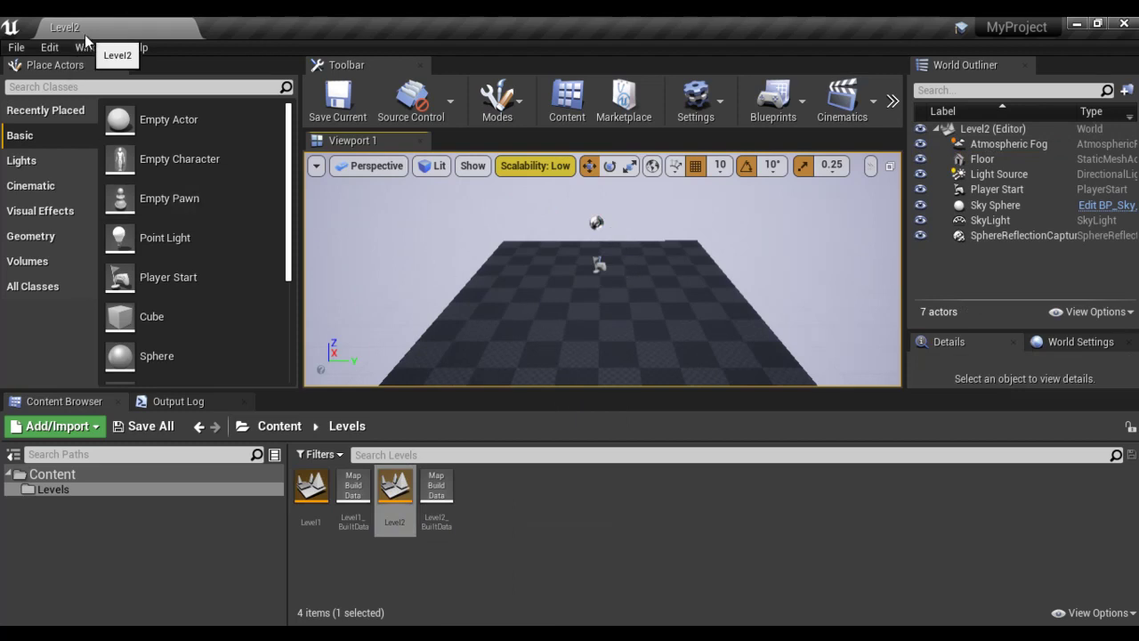
# Drag a Sphere from Place Actors onto the Level2 floor and save with File > Save Current
pyautogui.moveTo(127, 356); pyautogui.dragTo(605, 300)
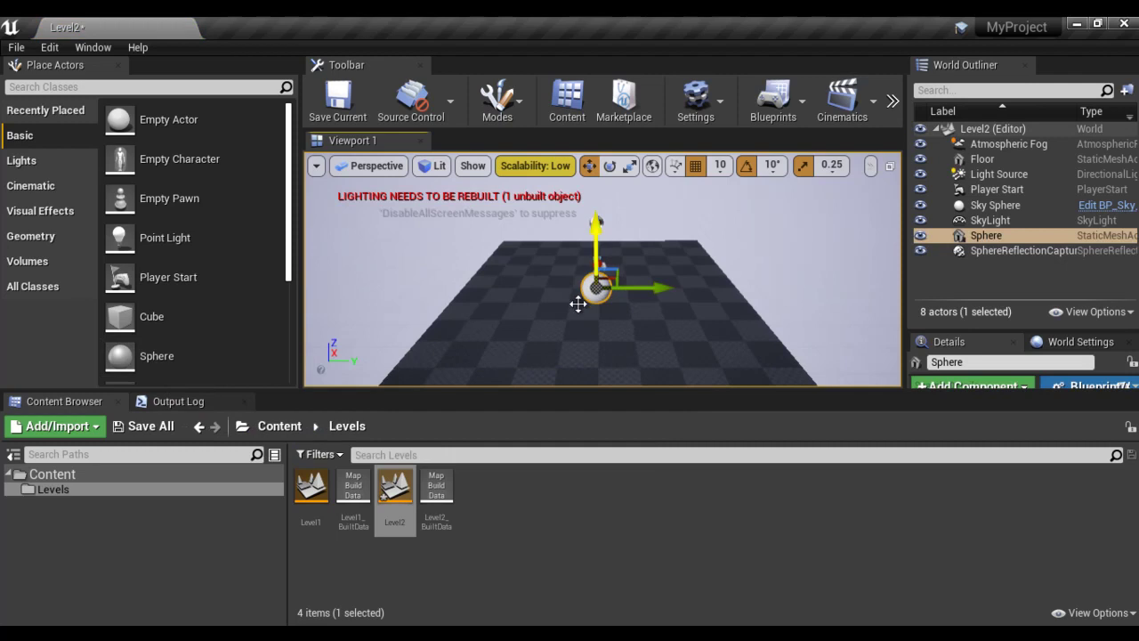
pyautogui.click(16, 47)
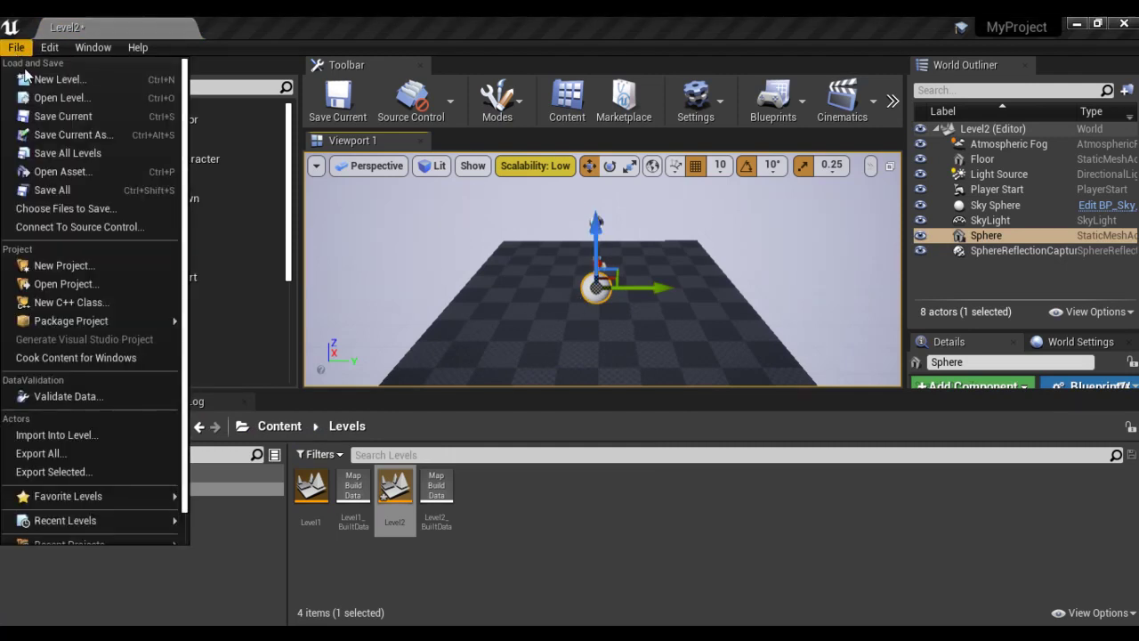
pyautogui.click(74, 115)
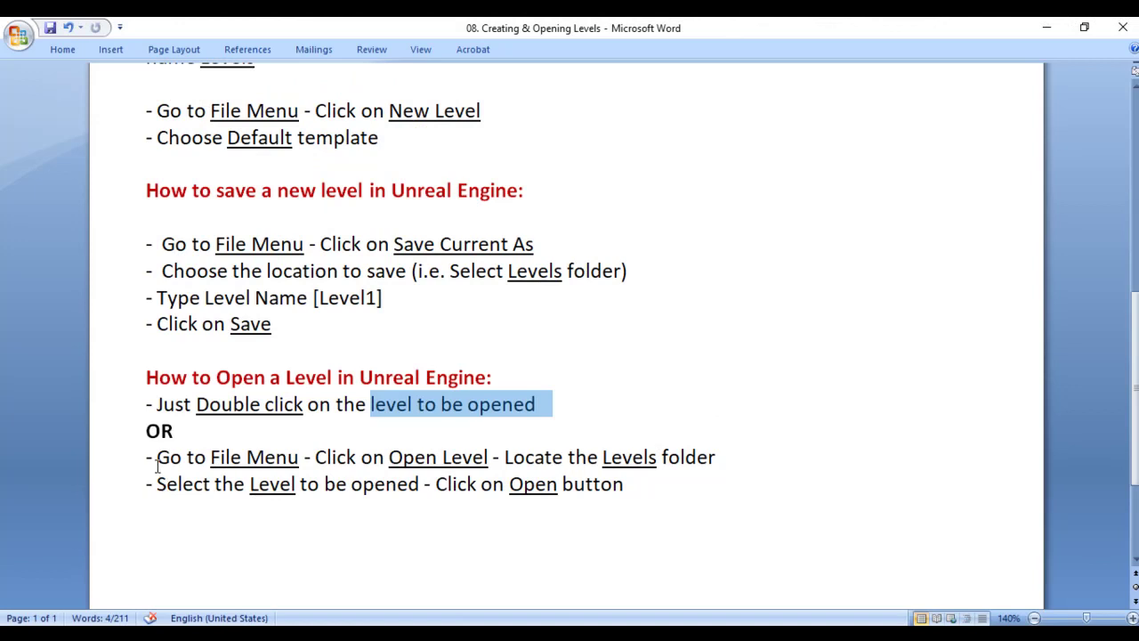
pyautogui.moveTo(143, 455); pyautogui.dragTo(303, 457)
pyautogui.moveTo(389, 457); pyautogui.dragTo(488, 457)
pyautogui.click(145, 508)
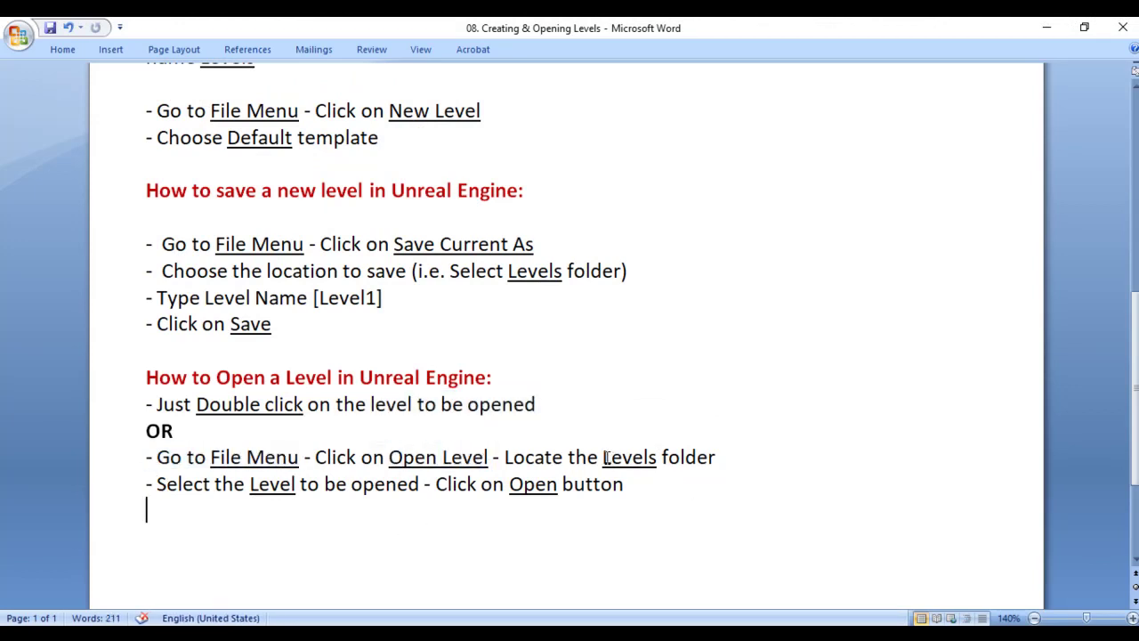
pyautogui.moveTo(603, 456); pyautogui.dragTo(681, 456)
pyautogui.moveTo(148, 483); pyautogui.dragTo(626, 572)
pyautogui.click(552, 528)
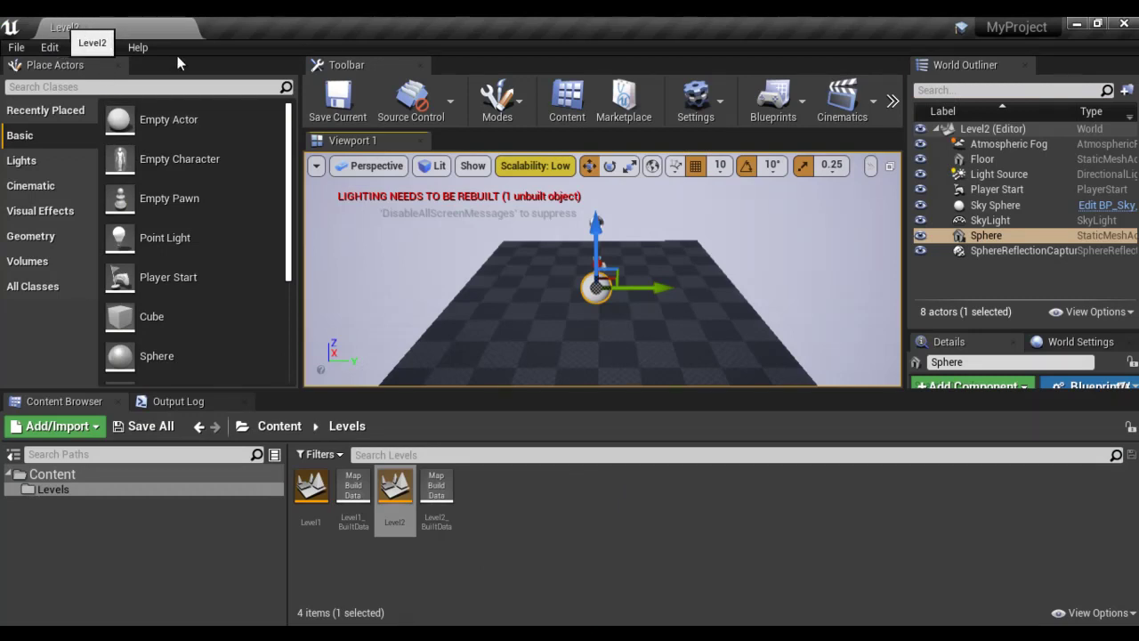
# Open Level1 through File > Open Level
pyautogui.click(16, 47)
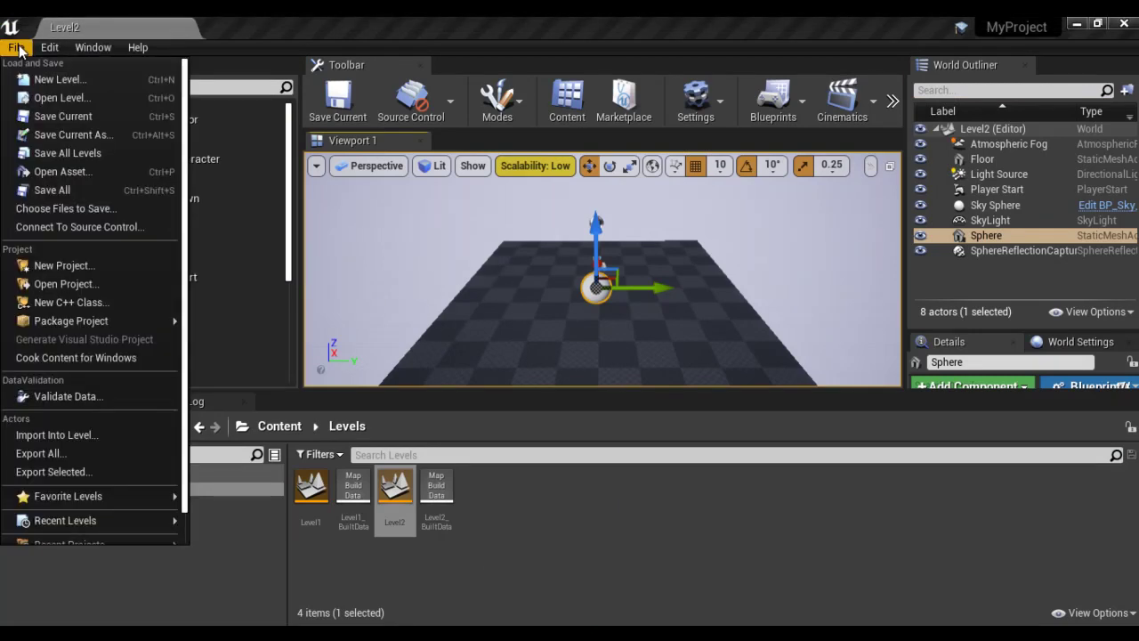
pyautogui.click(55, 97)
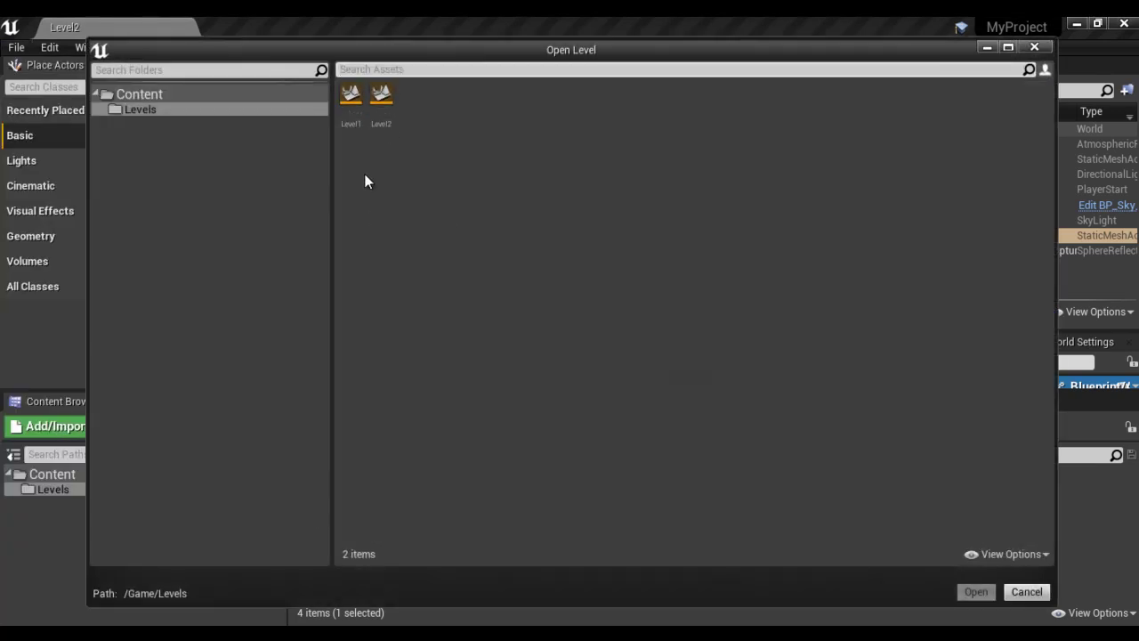
pyautogui.click(351, 96)
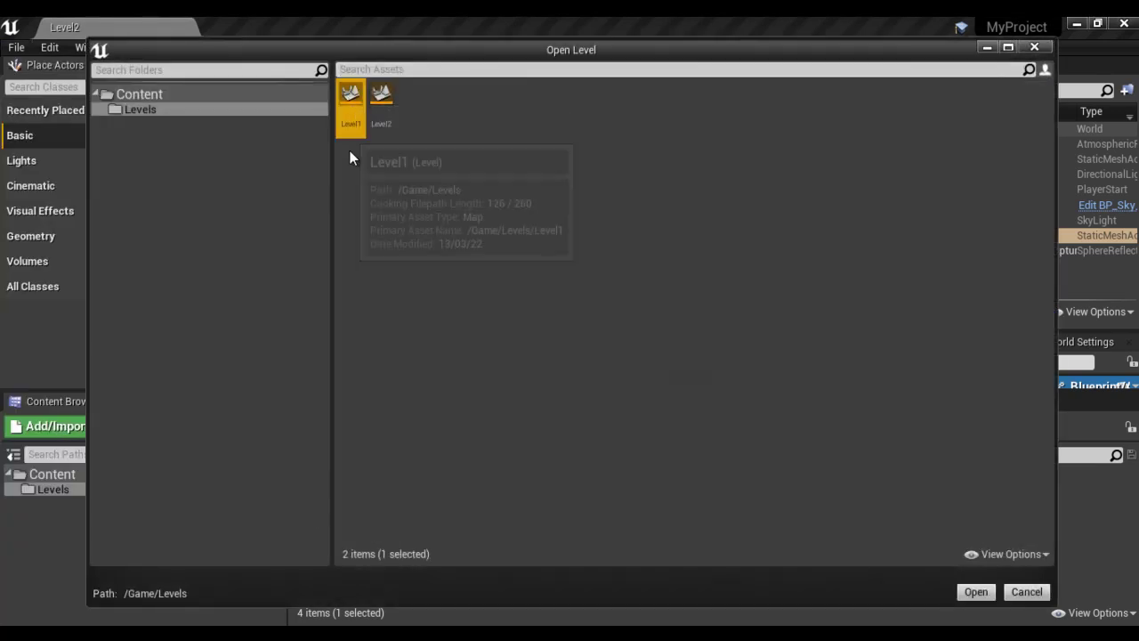
pyautogui.click(976, 592)
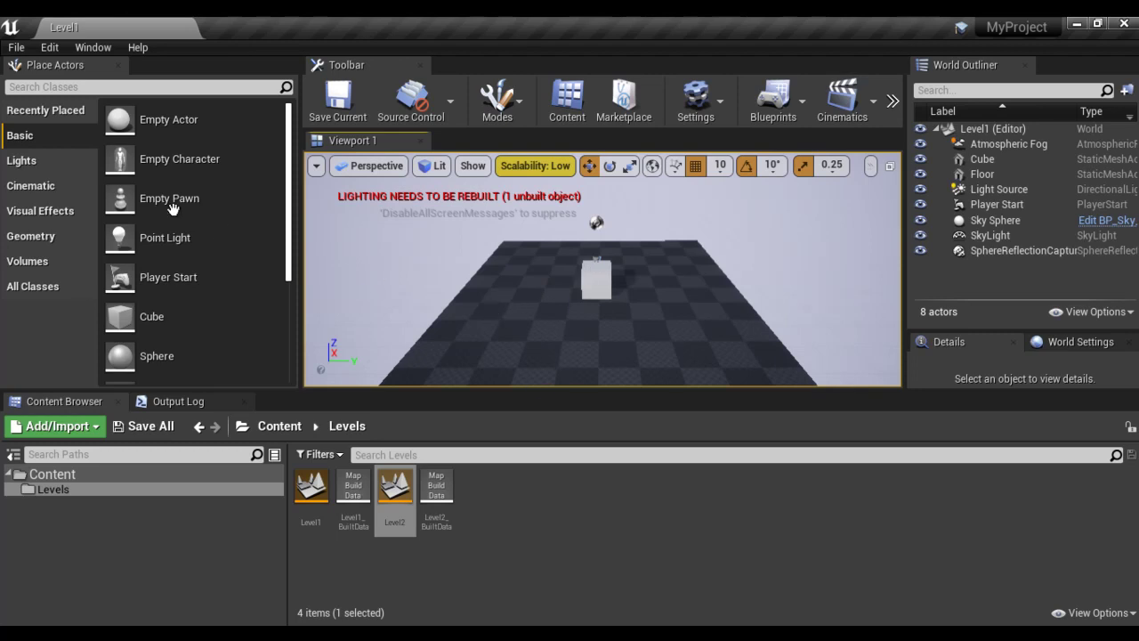
# Reopen Level2 from the Levels folder through File > Open Level
pyautogui.click(15, 47)
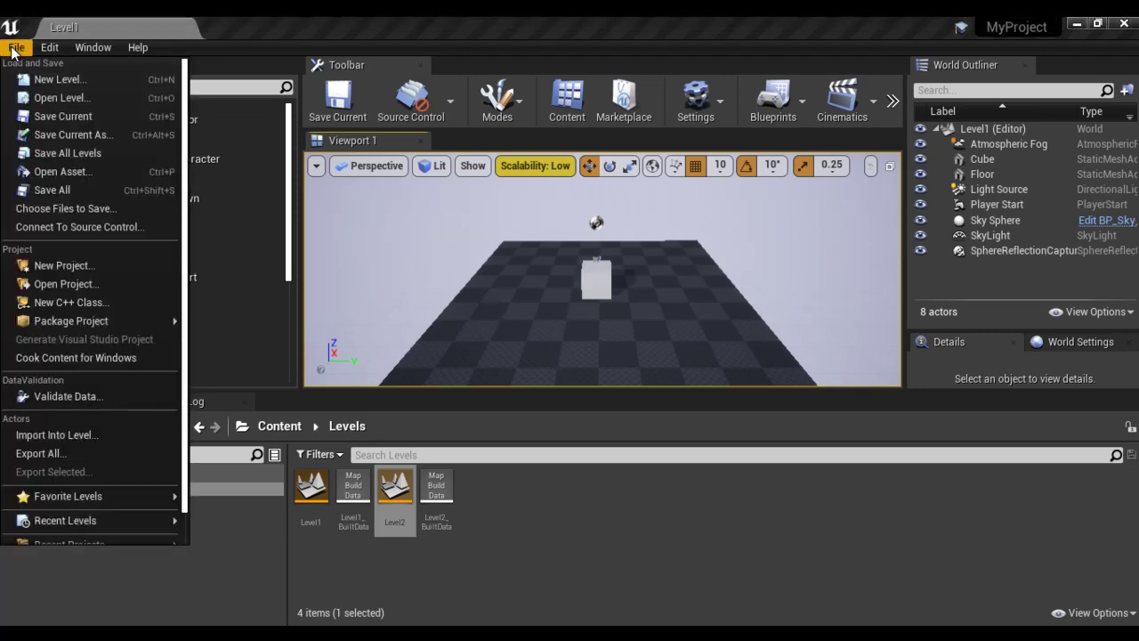
pyautogui.click(41, 97)
pyautogui.click(138, 110)
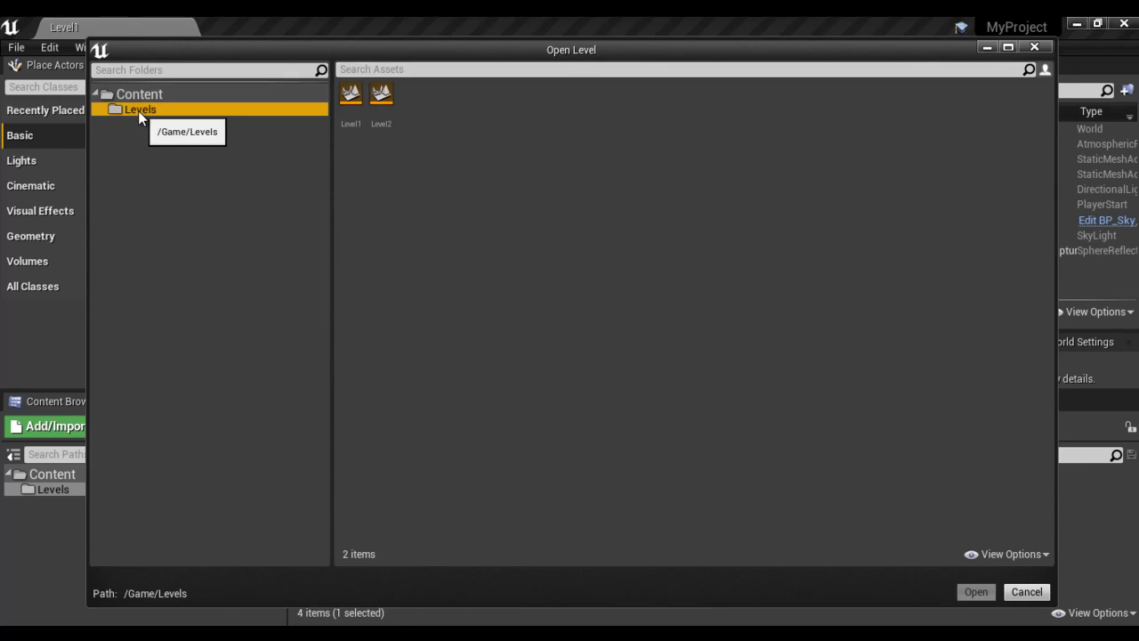
pyautogui.click(382, 97)
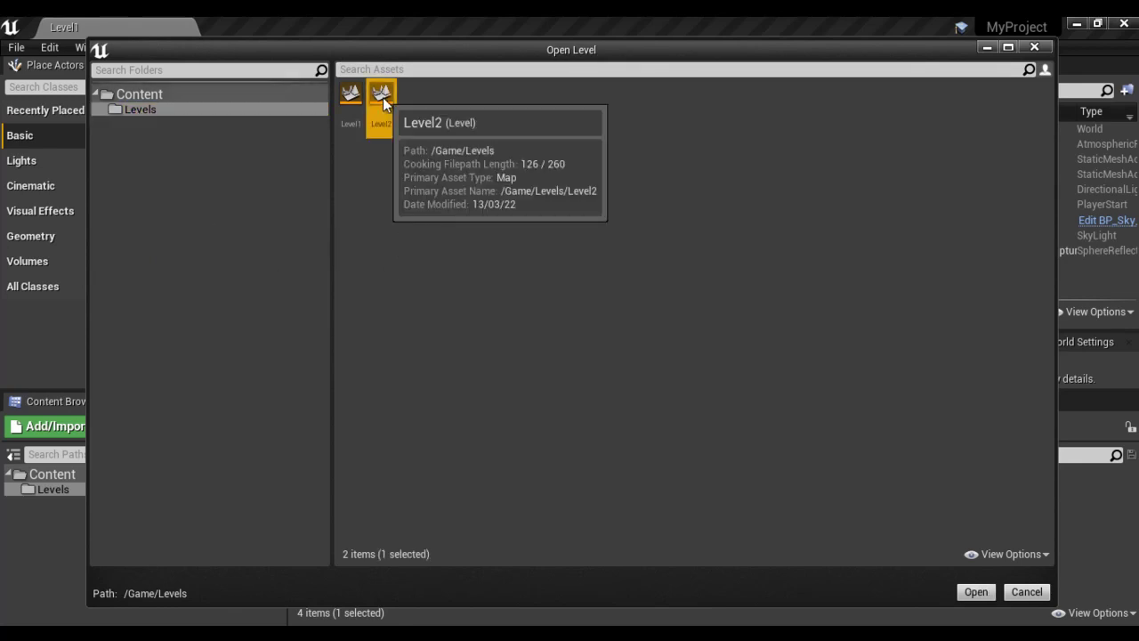
pyautogui.click(975, 593)
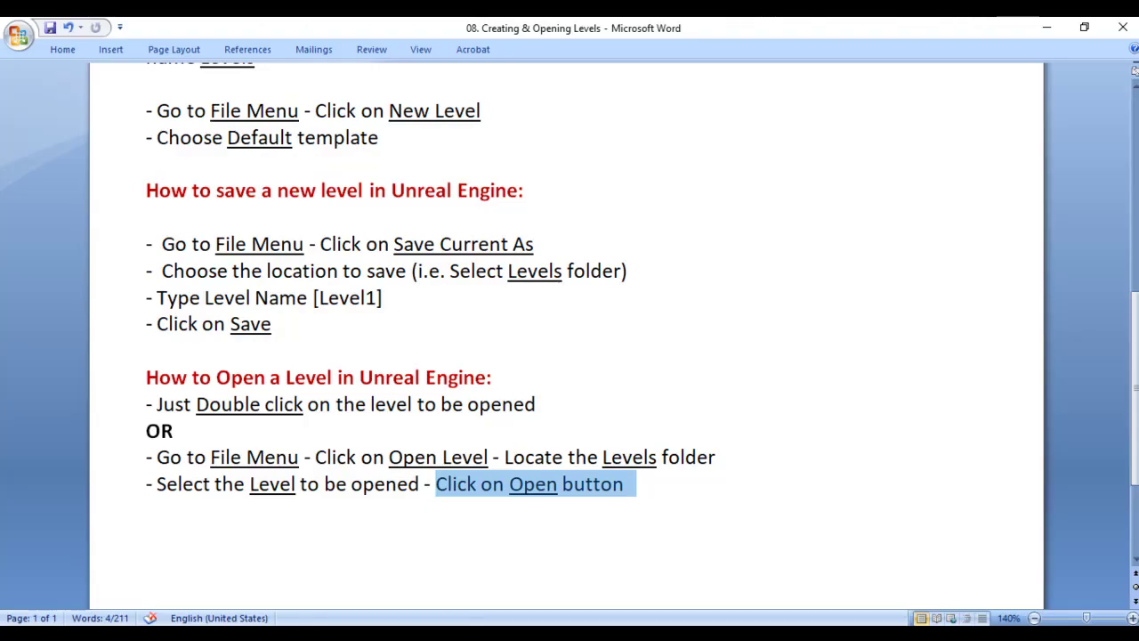
# Insert a space after the hyphen of the first bullet in the Word notes
pyautogui.scroll(8, 710, 525)
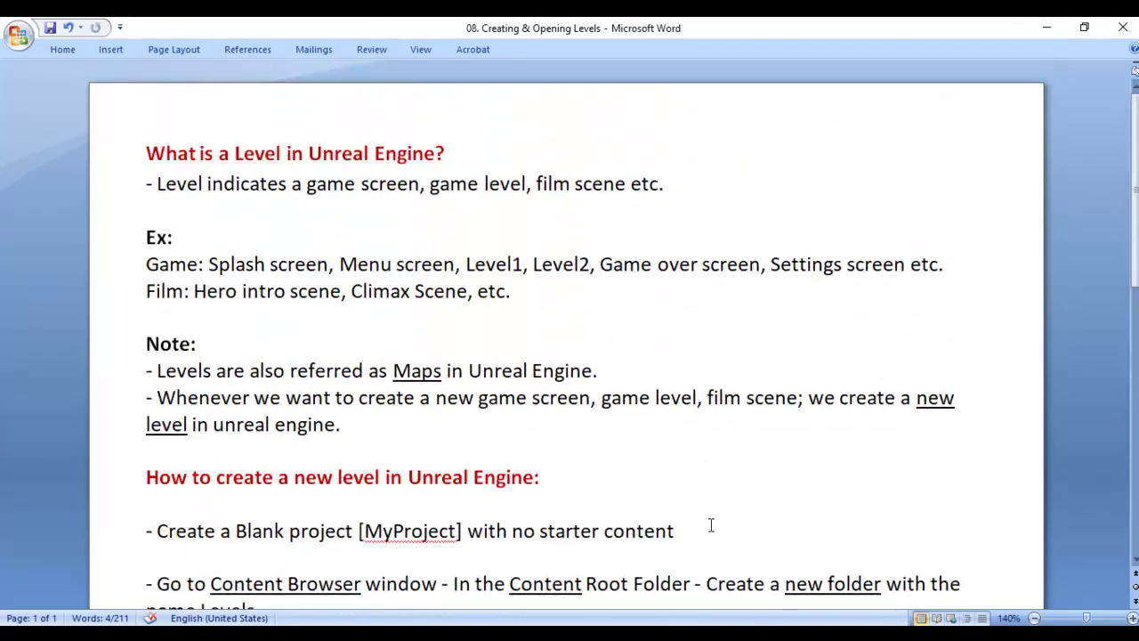
pyautogui.scroll(-1, 710, 525)
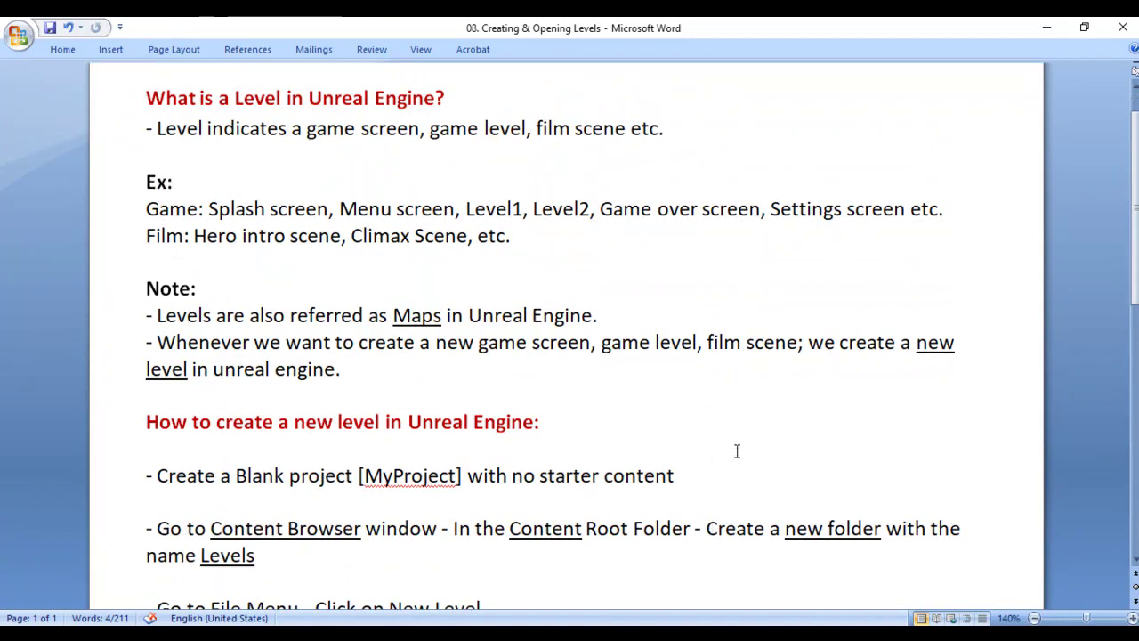
pyautogui.click(153, 128)
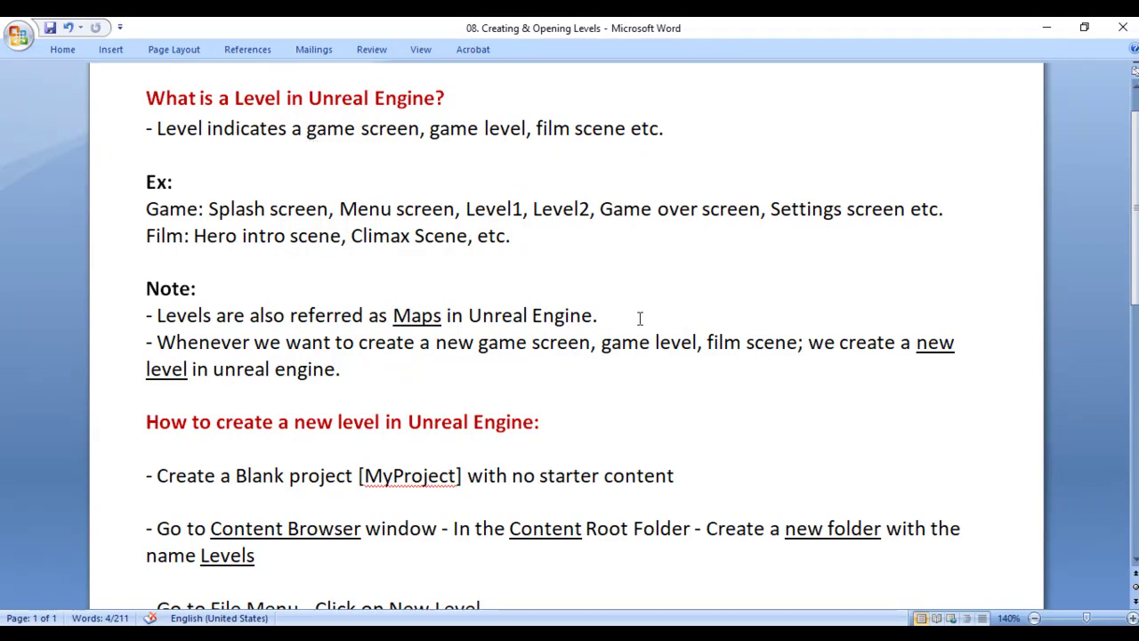
# Highlight the note that levels are called Maps and other heading lines, then minimize Word and Unreal
pyautogui.moveTo(148, 312); pyautogui.dragTo(445, 317)
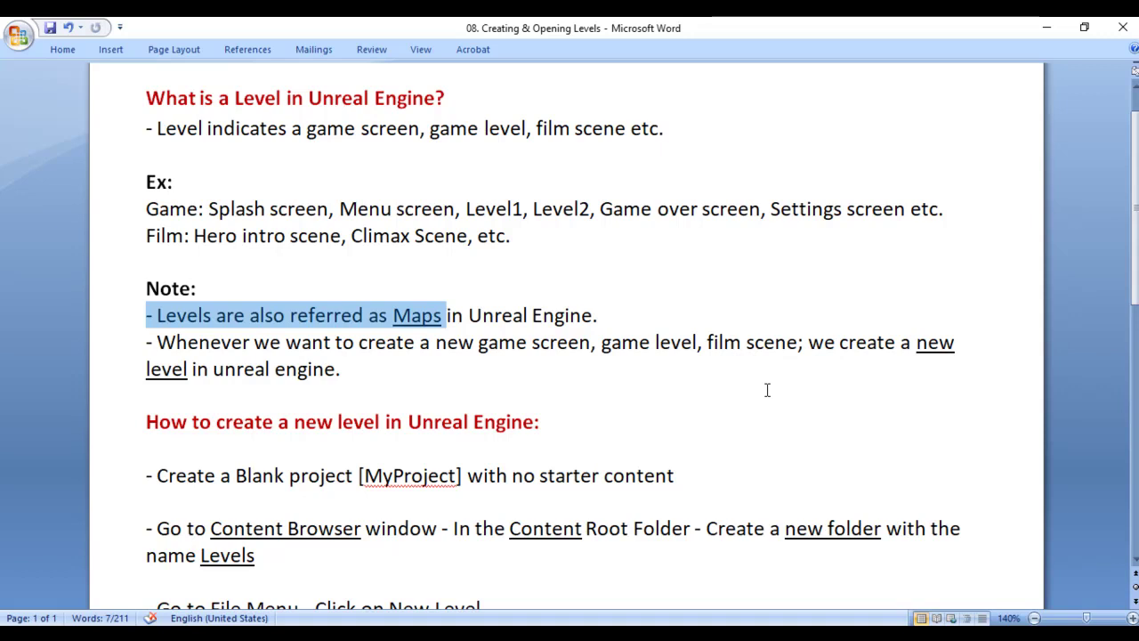
pyautogui.scroll(-3, 728, 391)
pyautogui.moveTo(146, 256); pyautogui.dragTo(545, 256)
pyautogui.scroll(-3, 544, 256)
pyautogui.moveTo(146, 354); pyautogui.dragTo(534, 353)
pyautogui.scroll(-2, 561, 358)
pyautogui.scroll(-1, 561, 358)
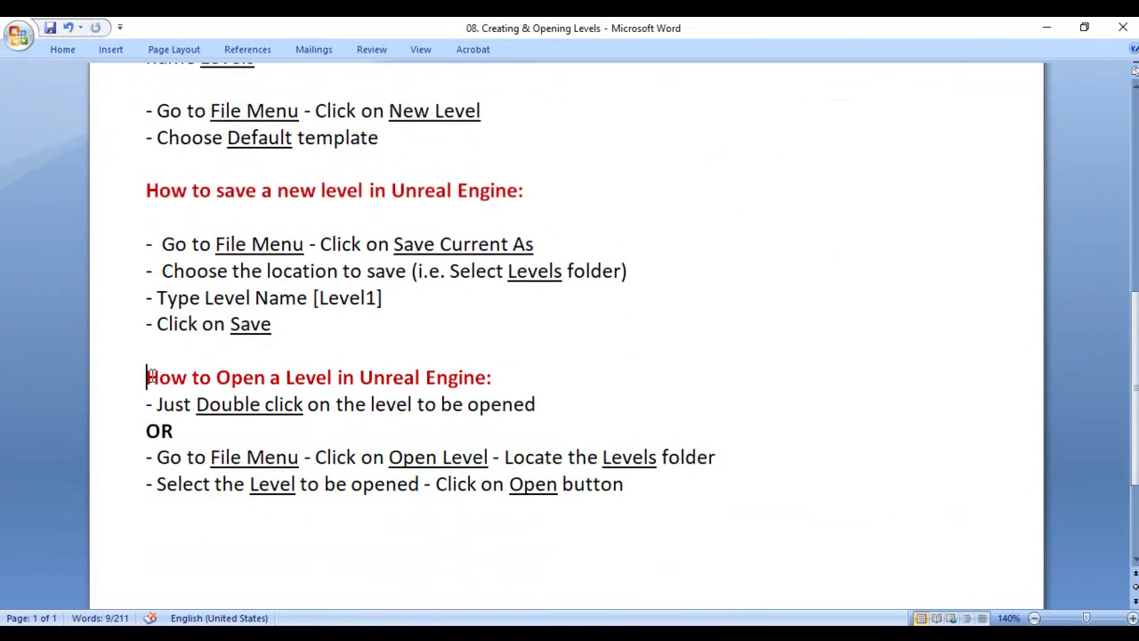
pyautogui.moveTo(148, 378); pyautogui.dragTo(566, 400)
pyautogui.scroll(9, 899, 445)
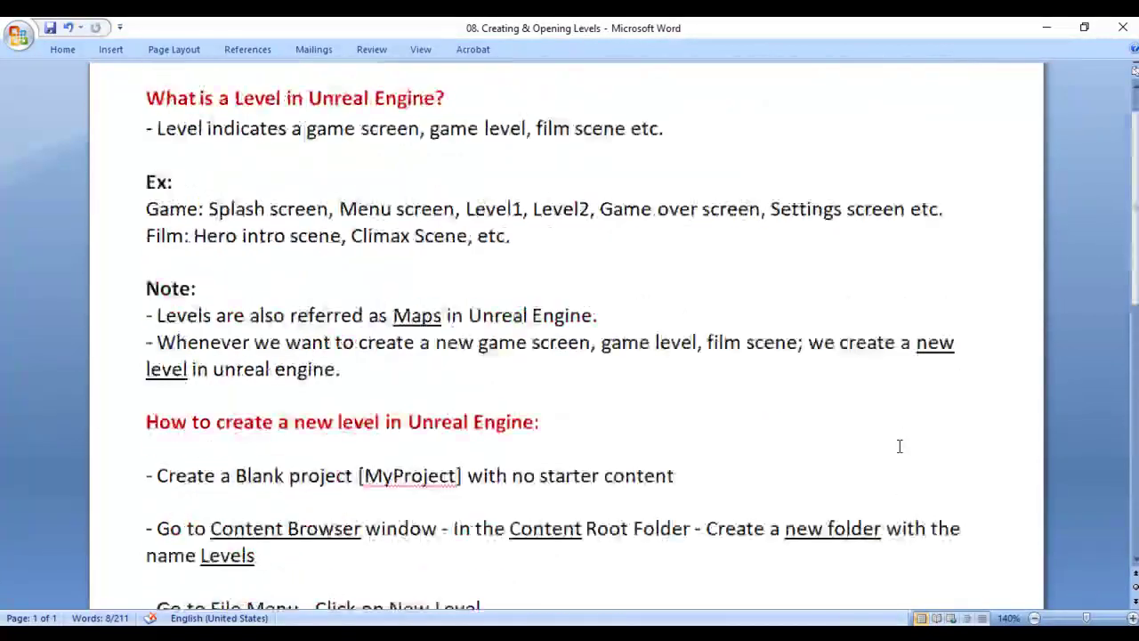
pyautogui.click(1047, 27)
pyautogui.click(1077, 26)
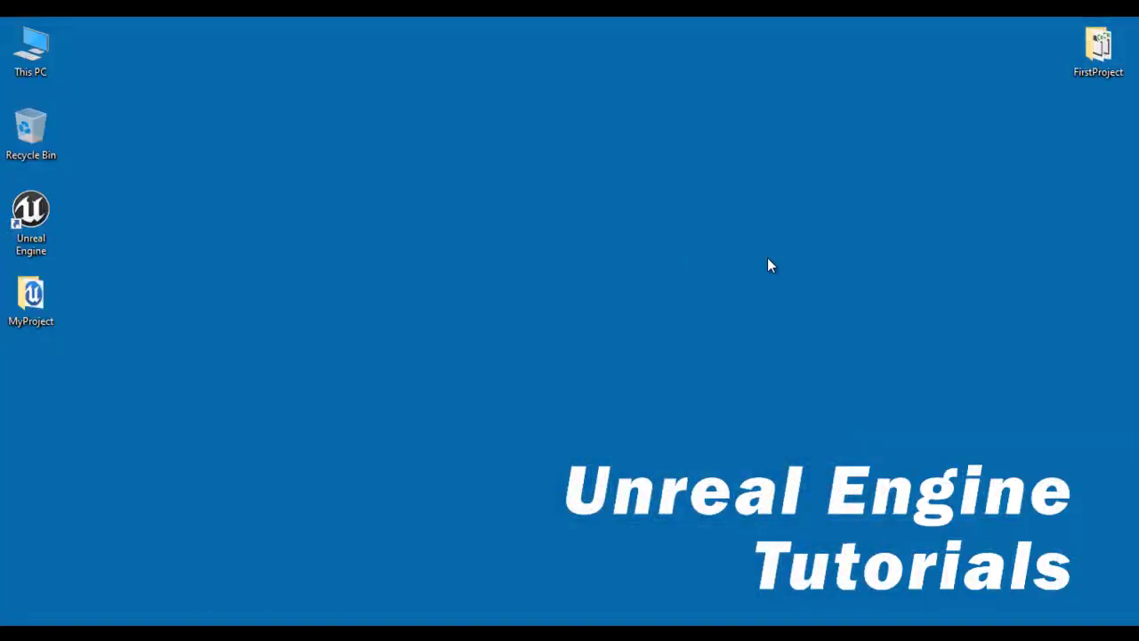